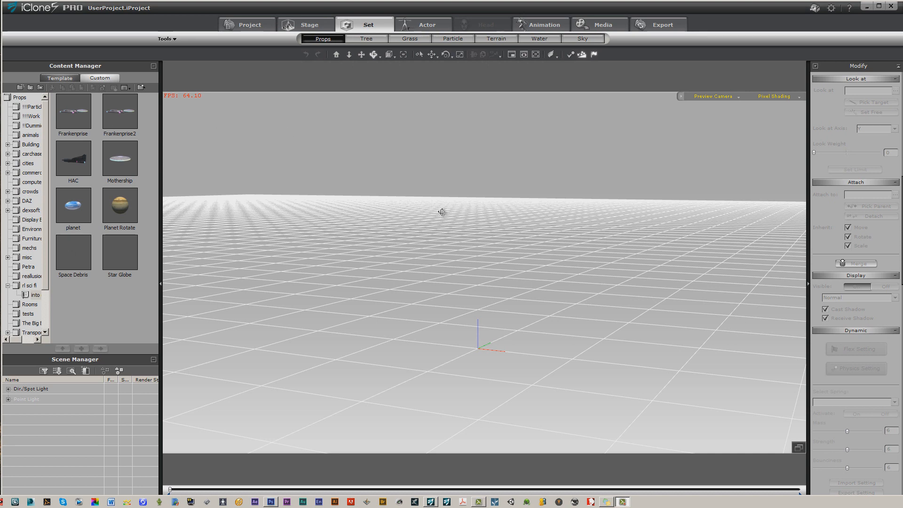
Add the Mothership and HAC custom props to the empty scene.
{"action": "left_click", "coordinate": [125, 169]}
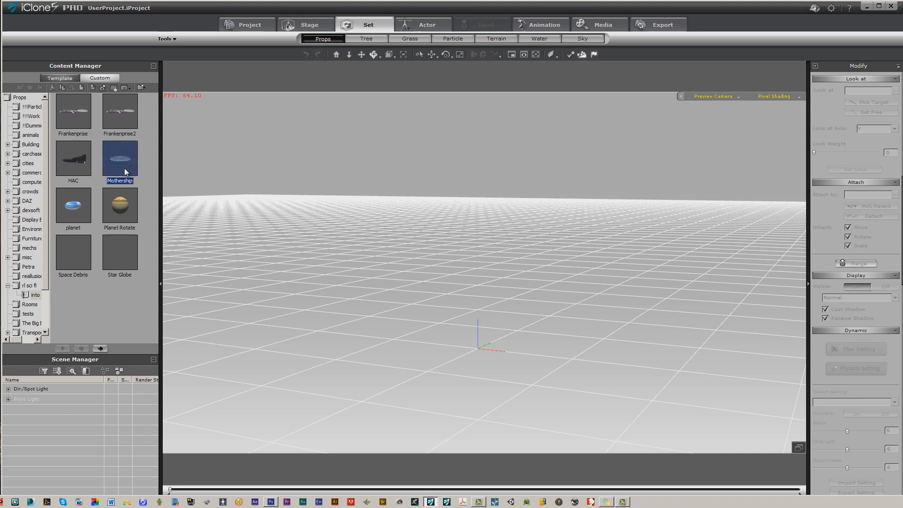
{"action": "left_click_drag", "start_coordinate": [123, 163], "coordinate": [321, 194]}
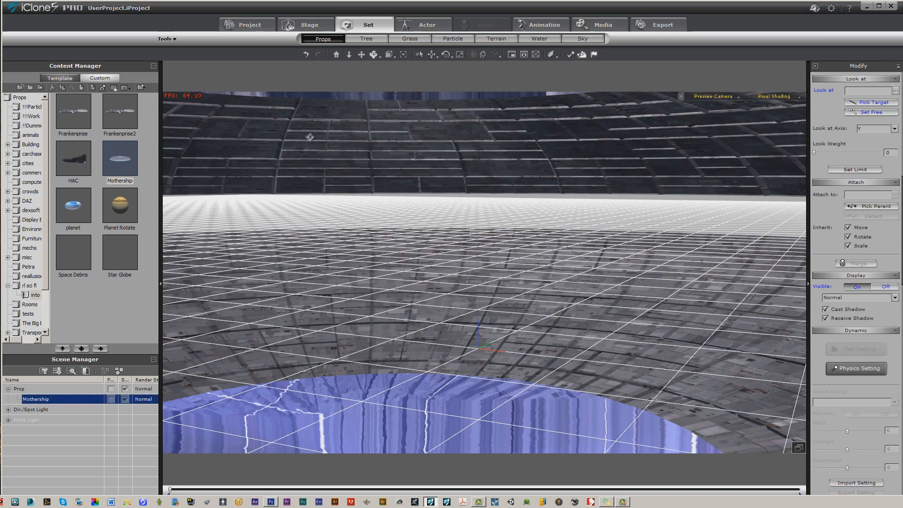
{"action": "double_click", "coordinate": [74, 161]}
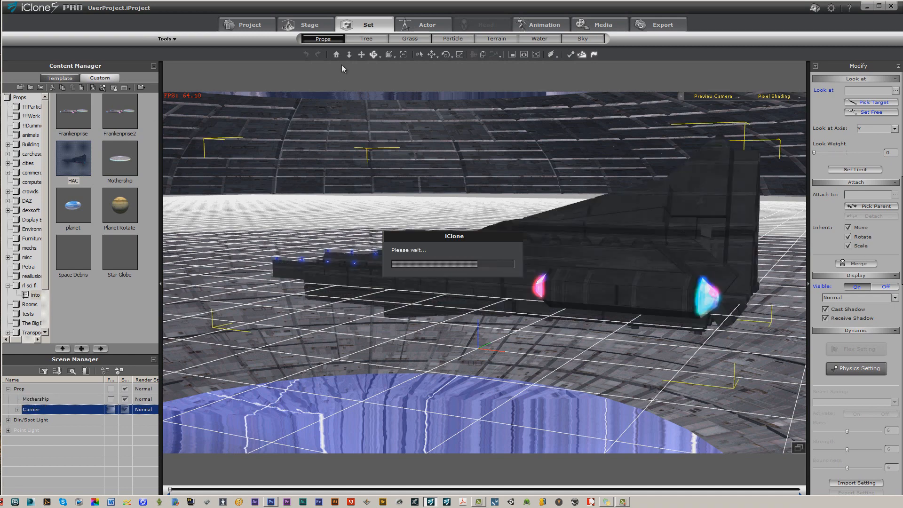
Raise the Mothership straight up above the ground grid to a Z position of about 1454.
{"action": "left_click", "coordinate": [49, 397]}
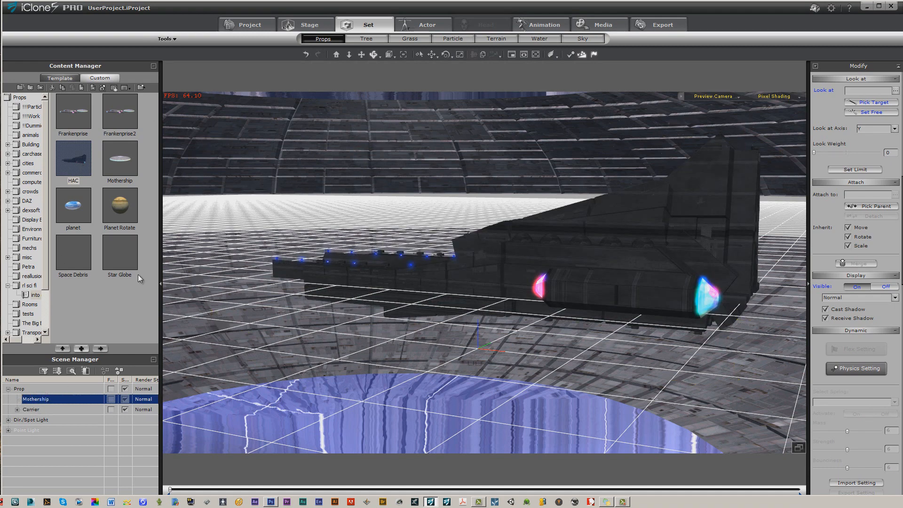
{"action": "left_click", "coordinate": [336, 54]}
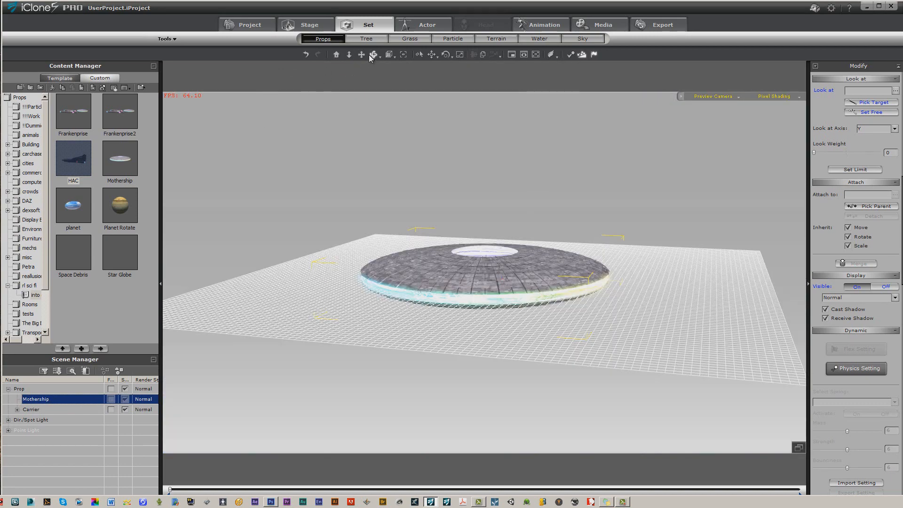
{"action": "left_click", "coordinate": [432, 55]}
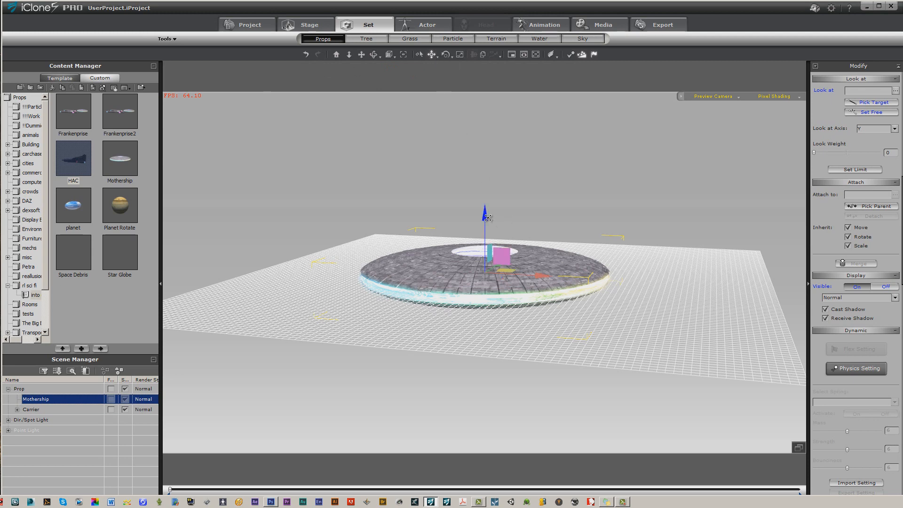
{"action": "left_click_drag", "start_coordinate": [488, 218], "coordinate": [487, 143]}
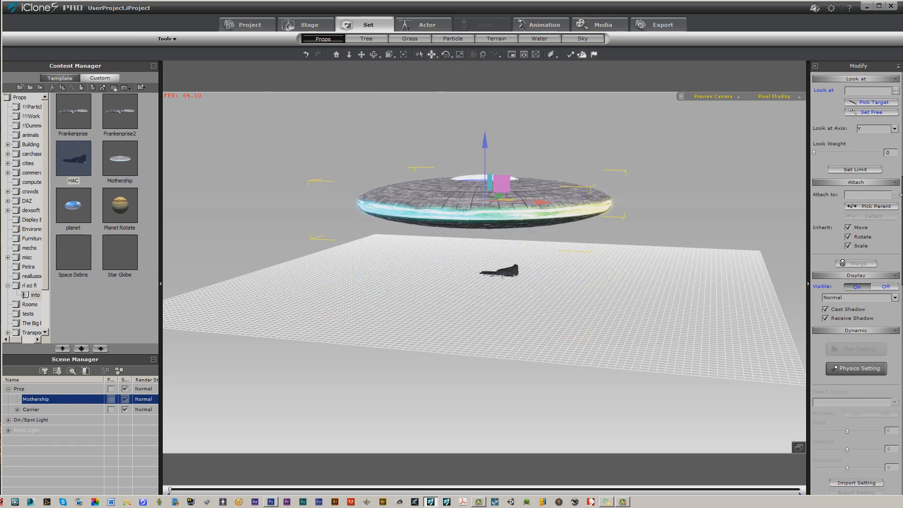
Scale the Mothership uniformly to 19.3 with XYZ locked and lower it to a Z position of about 304.5.
{"action": "left_click_drag", "start_coordinate": [901, 200], "coordinate": [900, 89]}
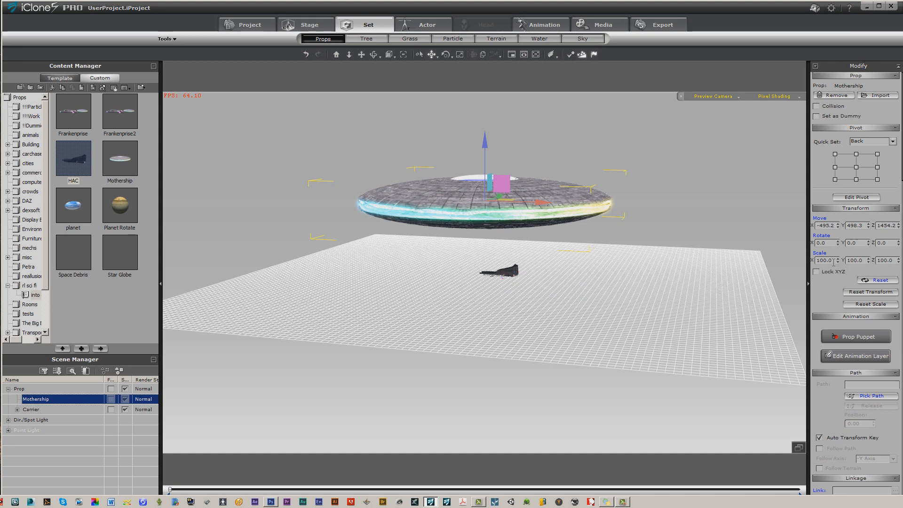
{"action": "left_click", "coordinate": [816, 271]}
{"action": "double_click", "coordinate": [826, 261]}
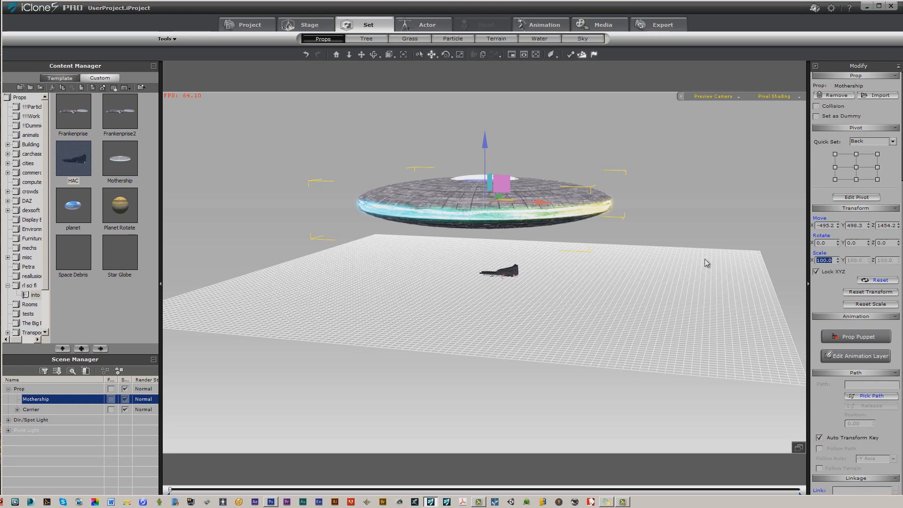
{"action": "type", "text": "19.3"}
{"action": "key", "text": "Return"}
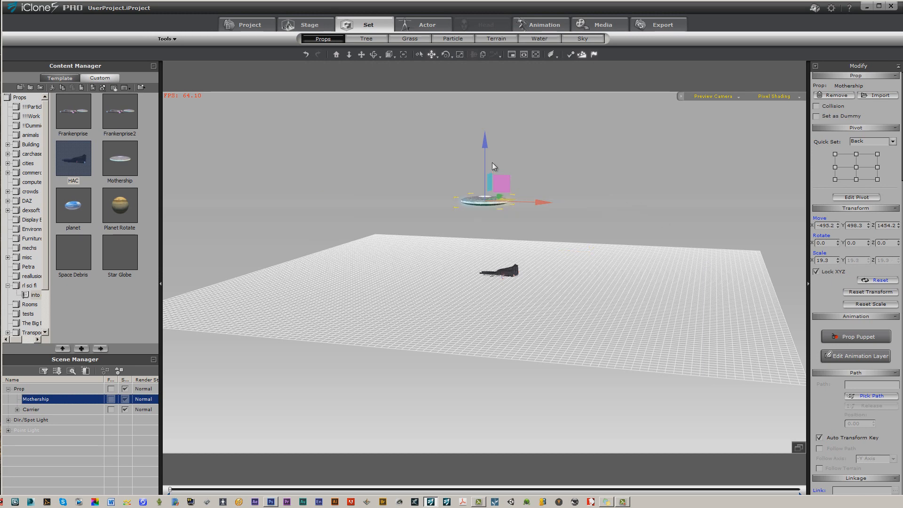
{"action": "left_click_drag", "start_coordinate": [487, 146], "coordinate": [501, 222]}
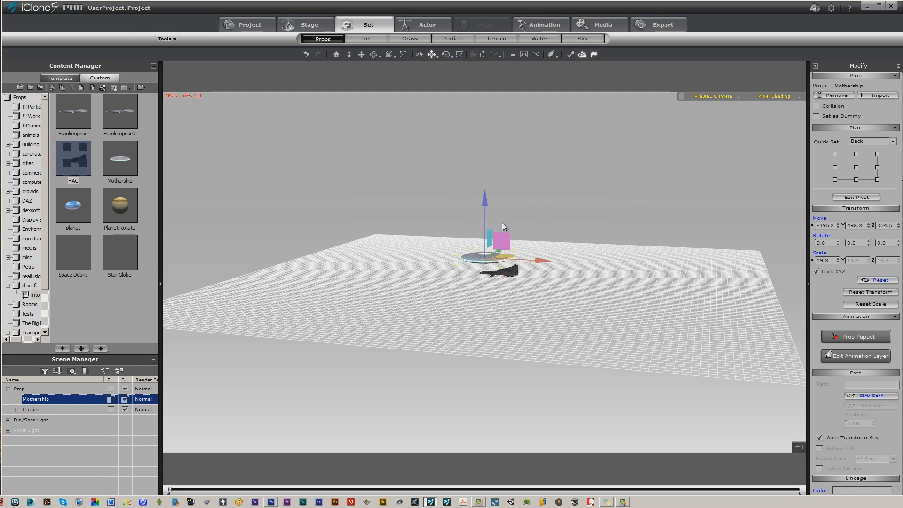
Detach the Carrier Engines sub-prop from its Carrier parent.
{"action": "left_click", "coordinate": [516, 274]}
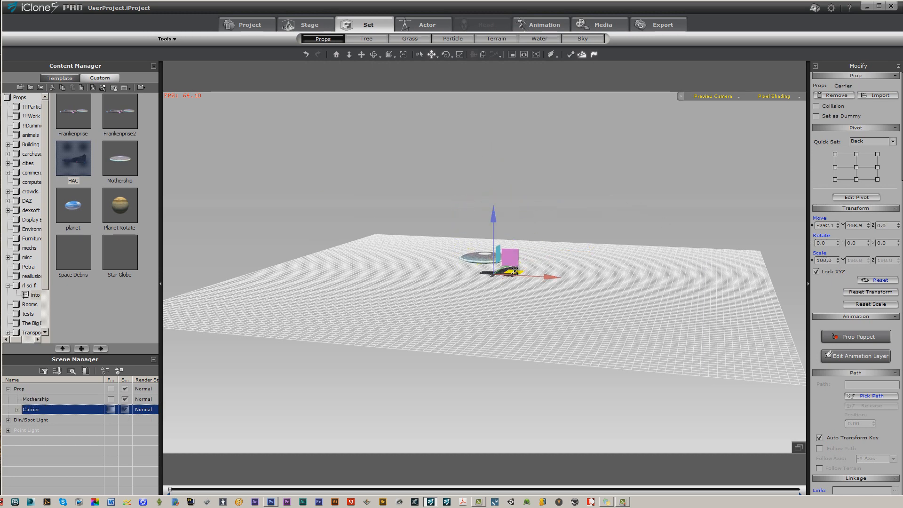
{"action": "left_click", "coordinate": [340, 58]}
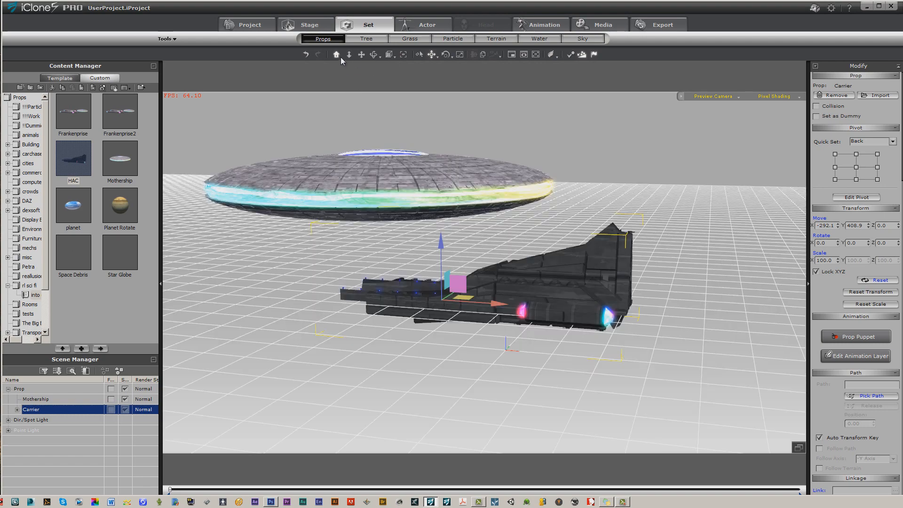
{"action": "left_click", "coordinate": [375, 57]}
{"action": "left_click_drag", "start_coordinate": [555, 320], "coordinate": [521, 370]}
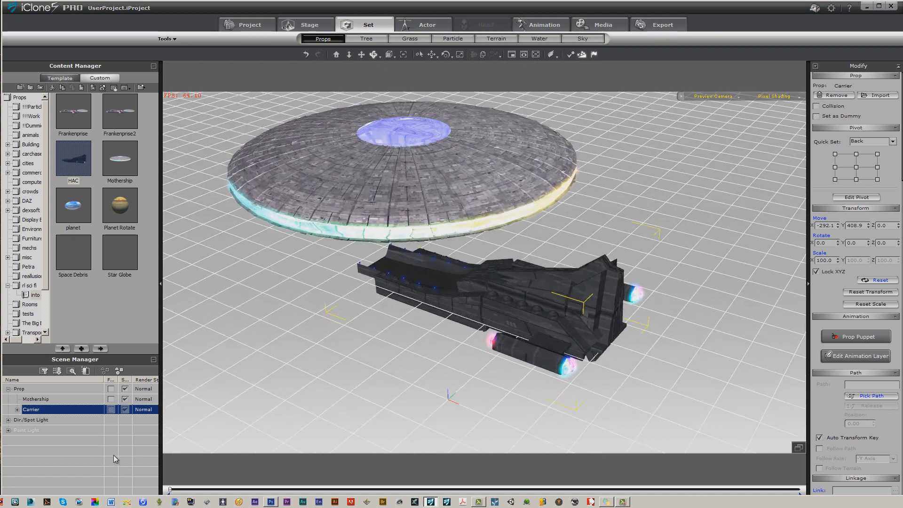
{"action": "left_click", "coordinate": [17, 409]}
{"action": "left_click", "coordinate": [50, 430]}
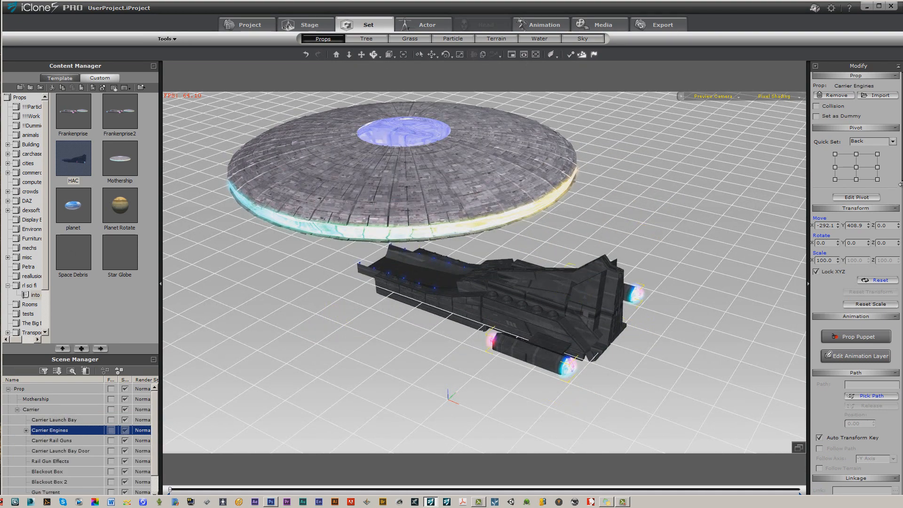
{"action": "left_click_drag", "start_coordinate": [900, 181], "coordinate": [899, 319]}
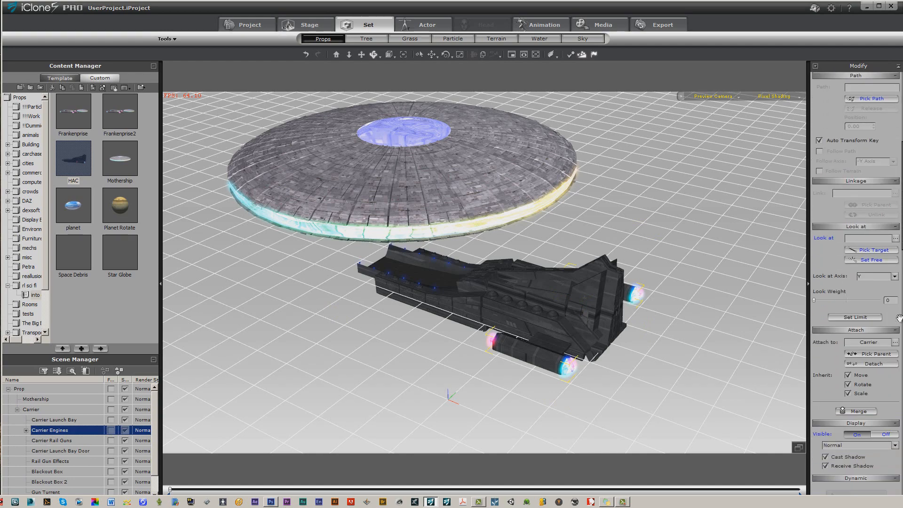
{"action": "left_click", "coordinate": [874, 363]}
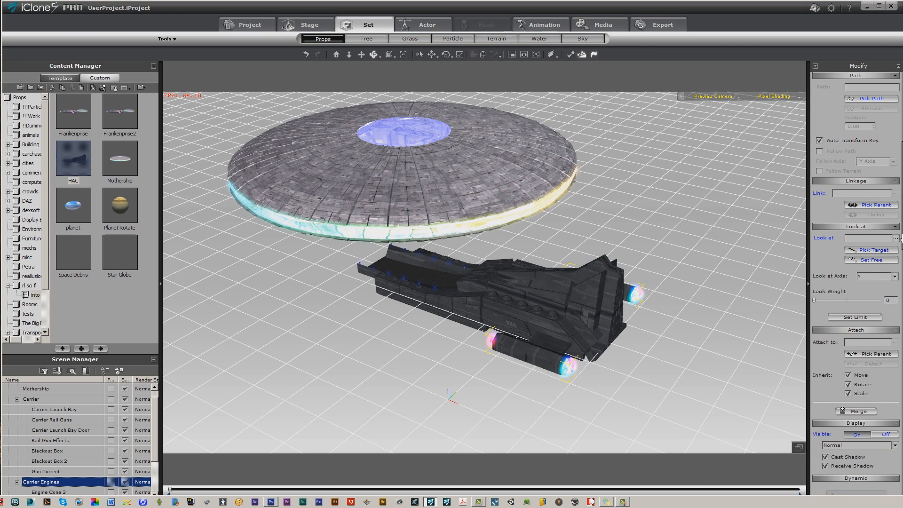
Unlock uniform XYZ scaling and scale the Carrier Engines to X 640.4, Y 188.5 and Z 277.3.
{"action": "left_click_drag", "start_coordinate": [901, 239], "coordinate": [901, 182]}
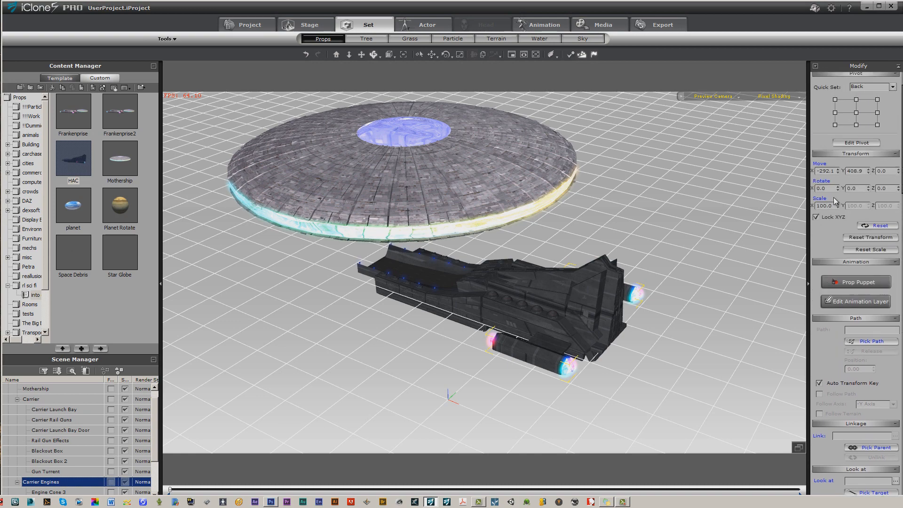
{"action": "left_click", "coordinate": [815, 217]}
{"action": "left_click_drag", "start_coordinate": [831, 206], "coordinate": [768, 207]}
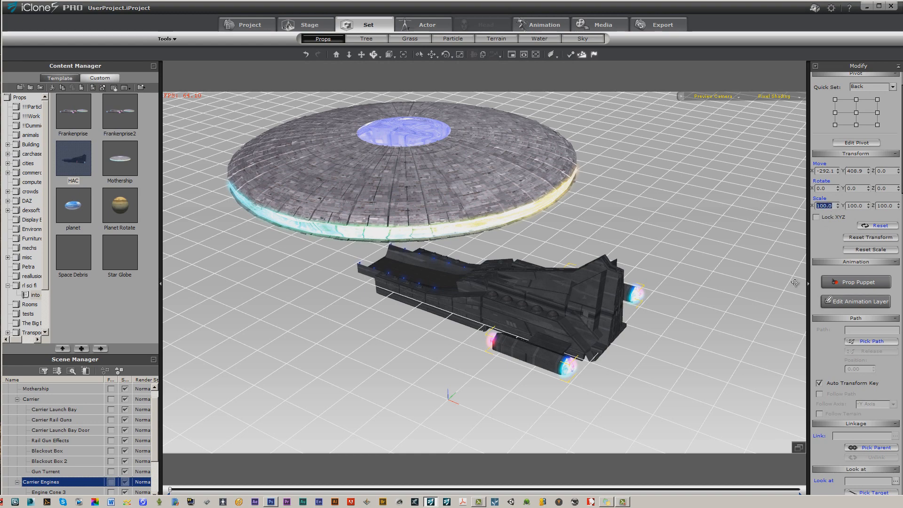
{"action": "type", "text": "640"}
{"action": "key", "text": "Return"}
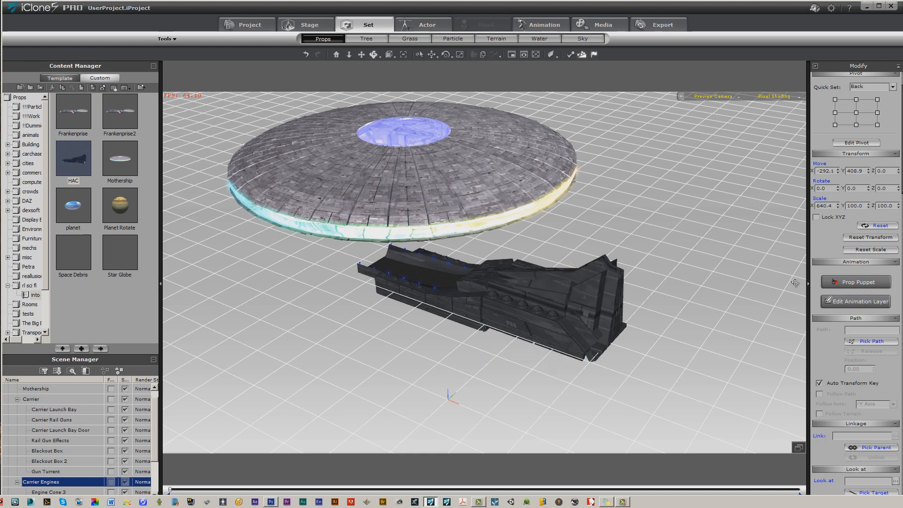
{"action": "left_click", "coordinate": [867, 207]}
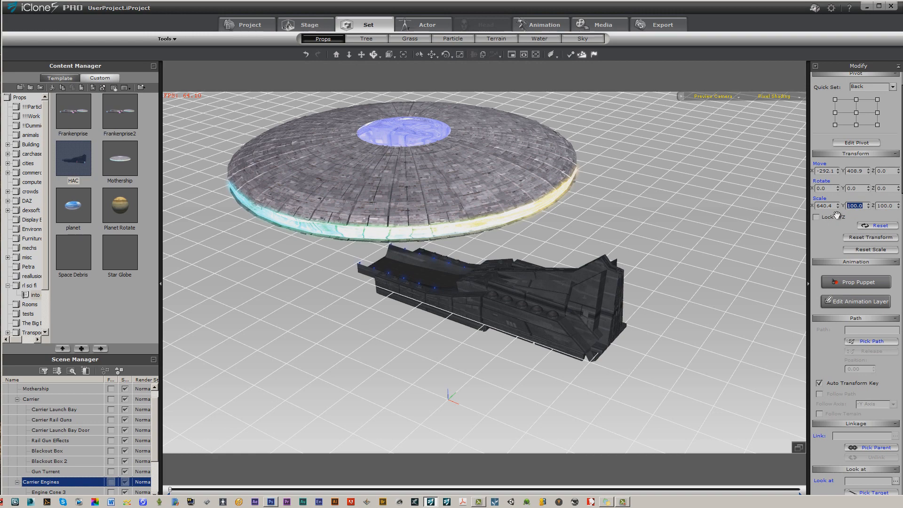
{"action": "type", "text": "188.5"}
{"action": "key", "text": "Tab"}
{"action": "type", "text": "27"}
{"action": "left_click", "coordinate": [337, 56]}
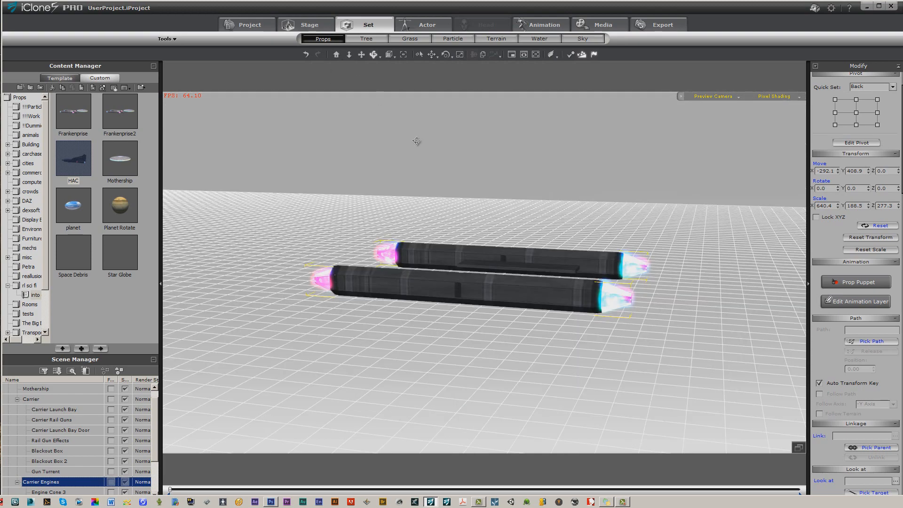
{"action": "left_click", "coordinate": [373, 55]}
{"action": "left_click_drag", "start_coordinate": [400, 188], "coordinate": [438, 289]}
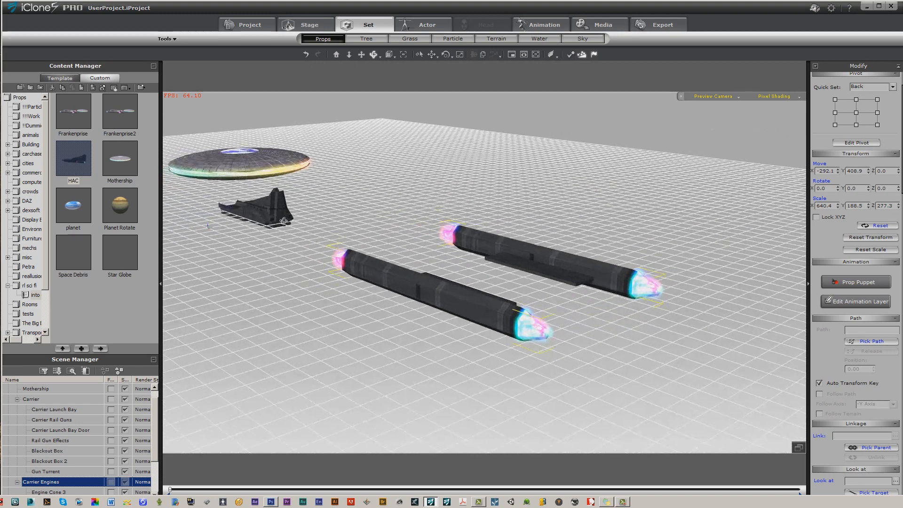
Scale the Carrier hull to X 104.3, Y 167.9 and Z 106.1.
{"action": "left_click", "coordinate": [272, 203]}
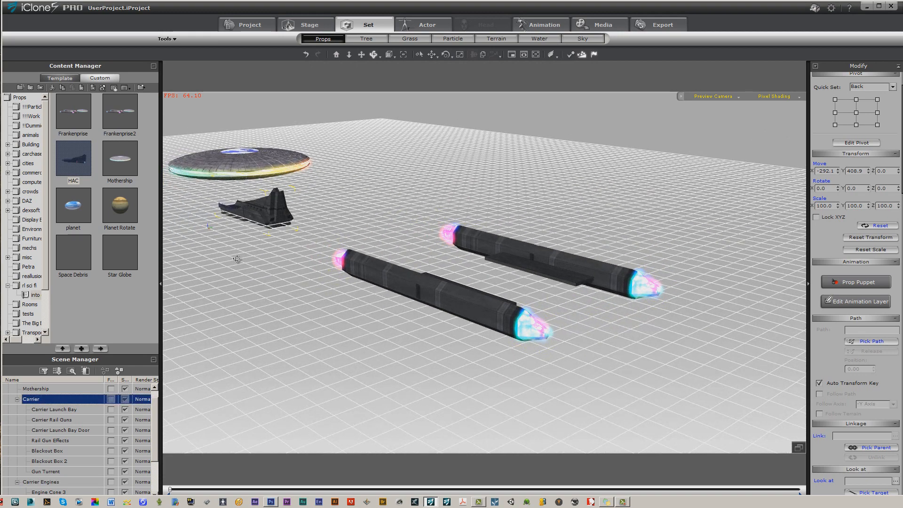
{"action": "left_click", "coordinate": [824, 206]}
{"action": "type", "text": "10"}
{"action": "key", "text": "Return"}
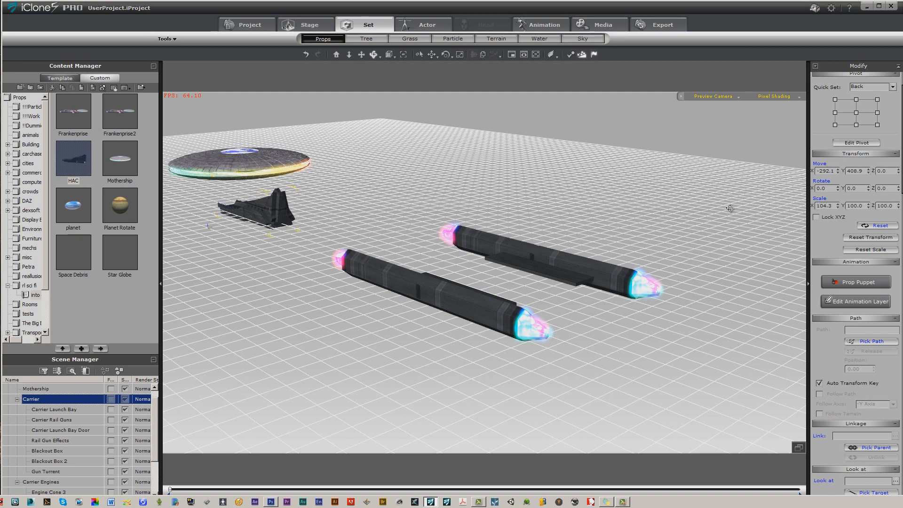
{"action": "left_click", "coordinate": [855, 206]}
{"action": "type", "text": "167.9"}
{"action": "key", "text": "Return"}
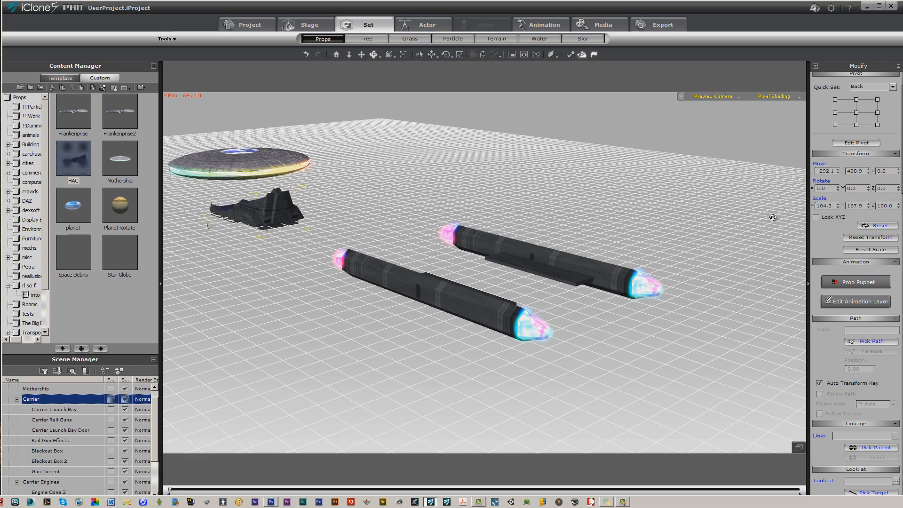
{"action": "left_click", "coordinate": [887, 206]}
{"action": "type", "text": "106.1"}
{"action": "key", "text": "Return"}
Rotate the Carrier hull 180 degrees about the Z axis.
{"action": "left_click", "coordinate": [376, 56]}
{"action": "left_click_drag", "start_coordinate": [387, 134], "coordinate": [403, 210]}
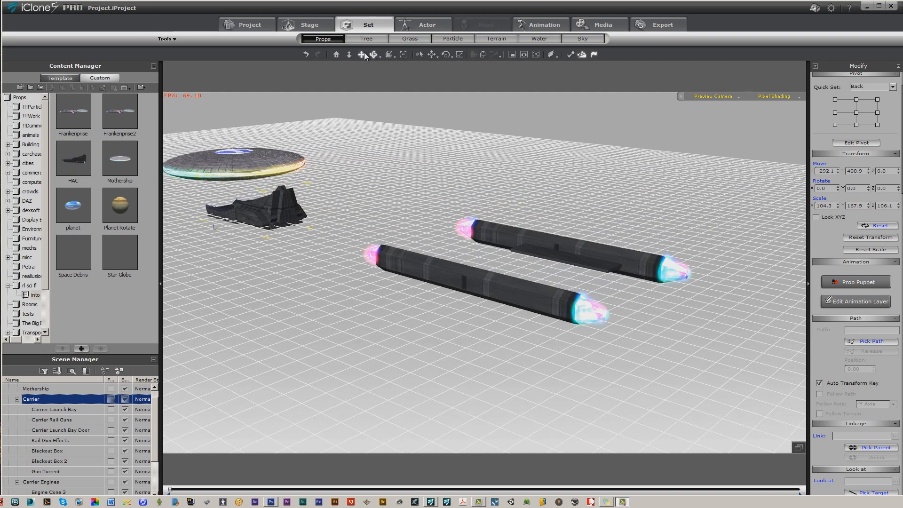
{"action": "left_click", "coordinate": [364, 53]}
{"action": "left_click_drag", "start_coordinate": [332, 193], "coordinate": [450, 234]}
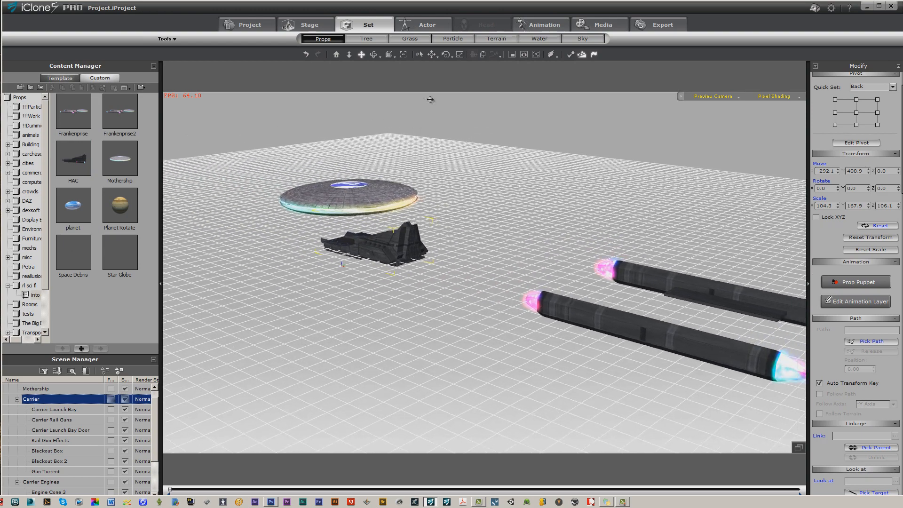
{"action": "left_click", "coordinate": [375, 54]}
{"action": "left_click_drag", "start_coordinate": [407, 193], "coordinate": [421, 258]}
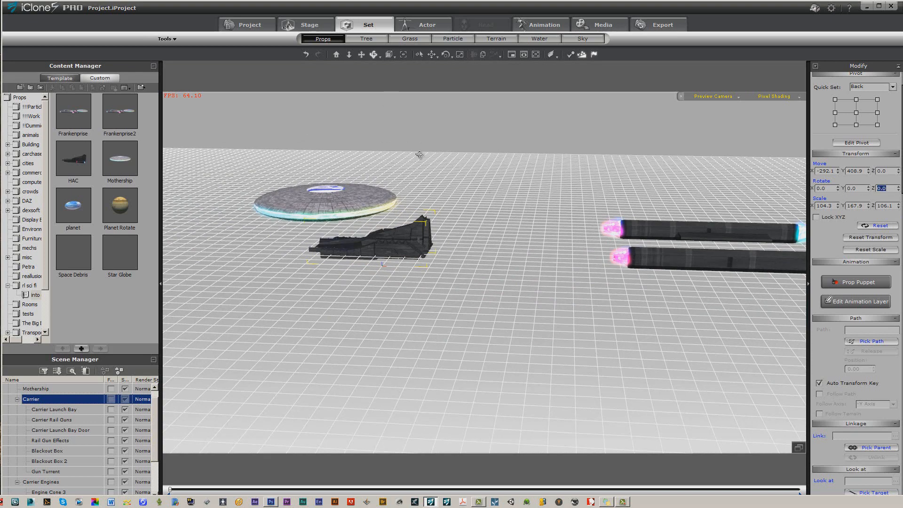
{"action": "type", "text": "180"}
{"action": "key", "text": "Return"}
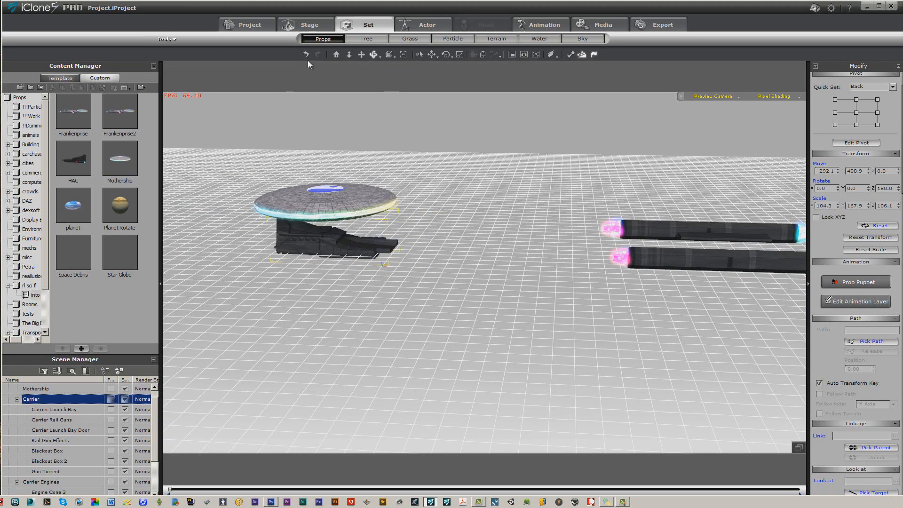
Move the Carrier hull against the Mothership disc's rear edge, at about X 379.1 and Z 107.1.
{"action": "left_click", "coordinate": [432, 55]}
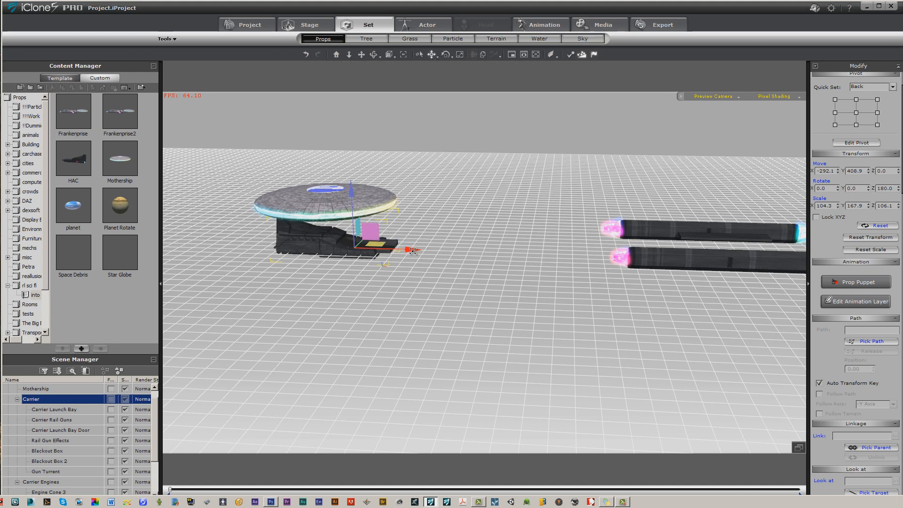
{"action": "left_click_drag", "start_coordinate": [413, 251], "coordinate": [520, 252]}
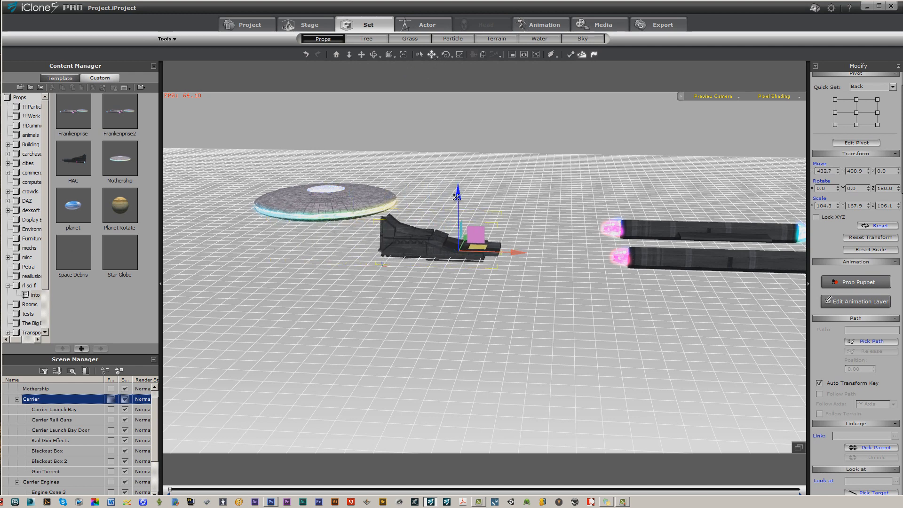
{"action": "left_click_drag", "start_coordinate": [456, 197], "coordinate": [457, 171]}
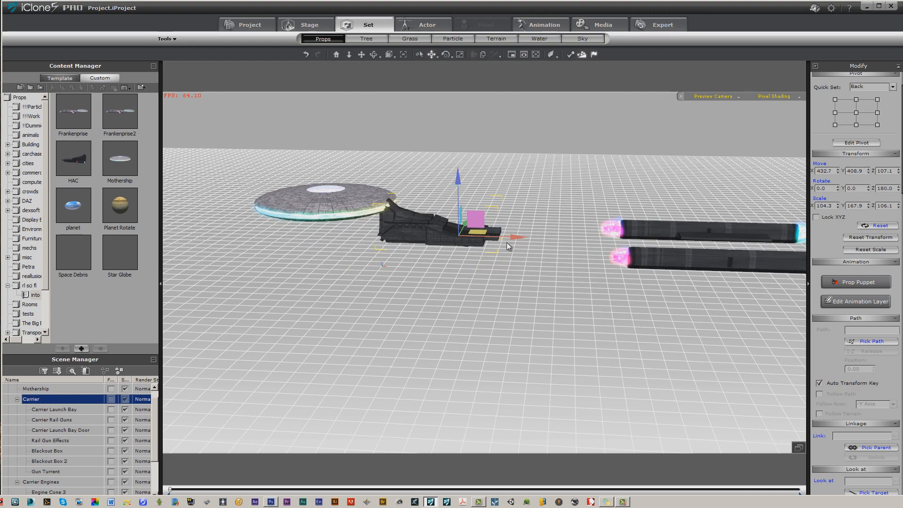
{"action": "left_click_drag", "start_coordinate": [514, 237], "coordinate": [505, 238]}
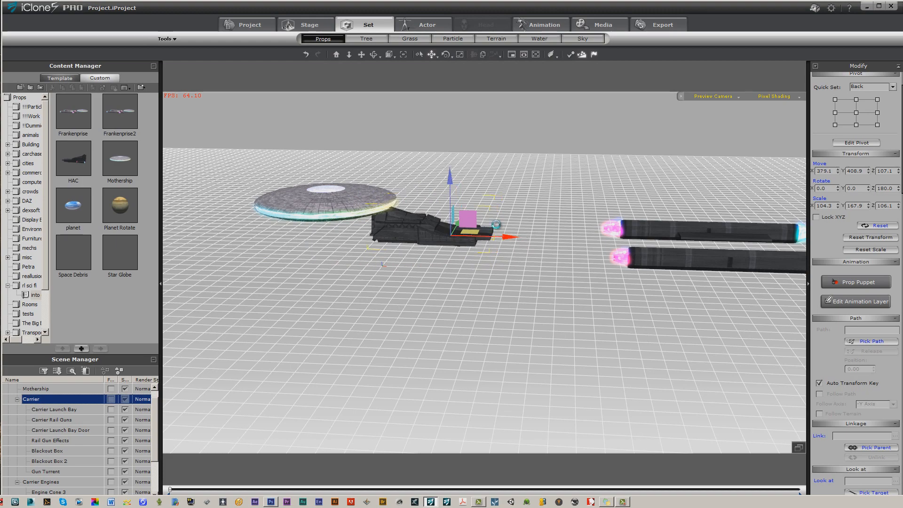
{"action": "left_click", "coordinate": [374, 59]}
{"action": "left_click_drag", "start_coordinate": [476, 125], "coordinate": [246, 204]}
{"action": "left_click_drag", "start_coordinate": [459, 203], "coordinate": [446, 259]}
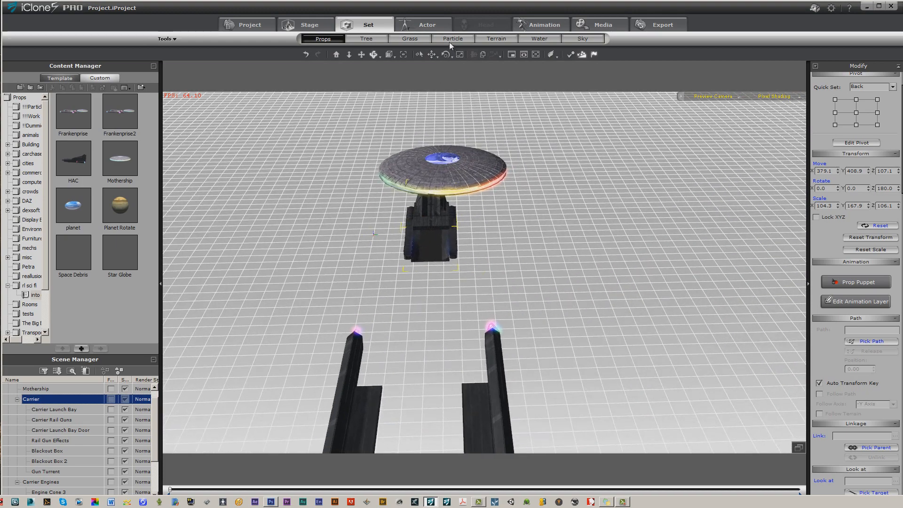
Shift the Carrier hull sideways to about Y 509.6 to align it with the Mothership disc.
{"action": "left_click", "coordinate": [432, 56]}
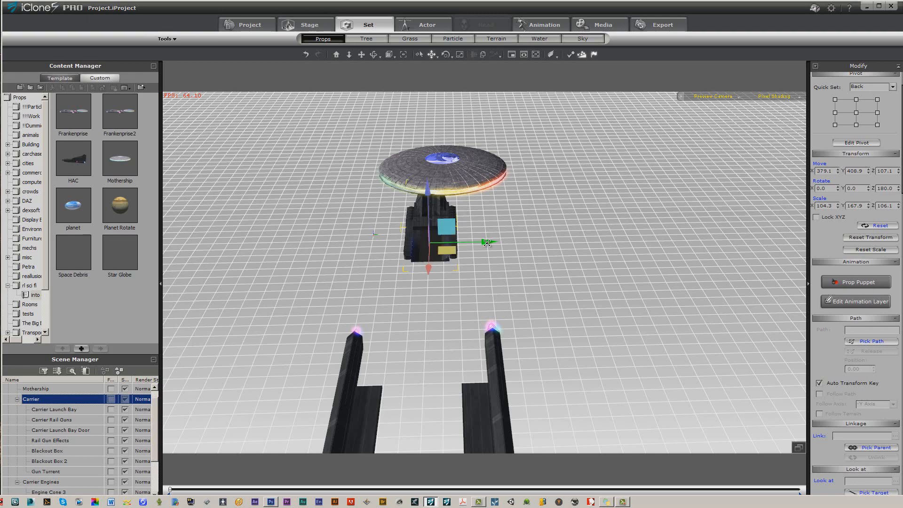
{"action": "left_click_drag", "start_coordinate": [487, 242], "coordinate": [503, 242]}
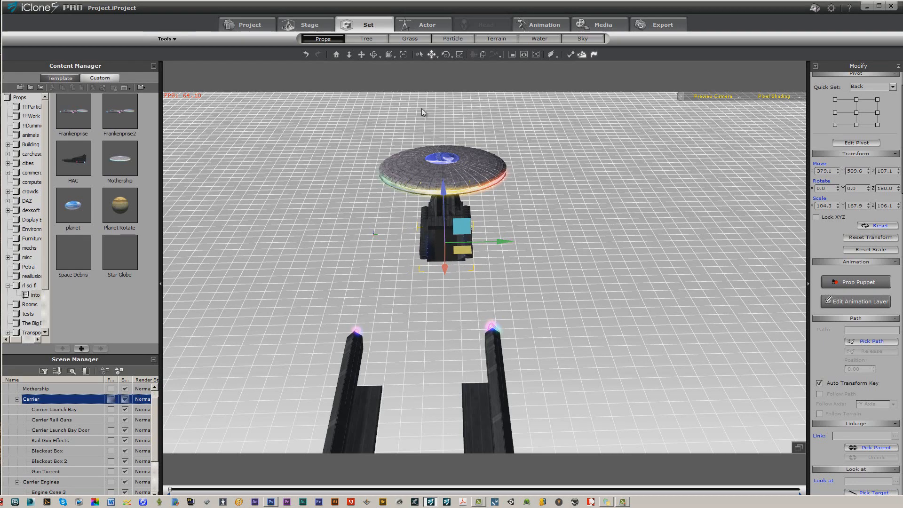
Move the Carrier Engines forward so they flank the Carrier hull, at about X -2116 and Y 528.4.
{"action": "left_click", "coordinate": [374, 56]}
{"action": "left_click_drag", "start_coordinate": [738, 240], "coordinate": [477, 424]}
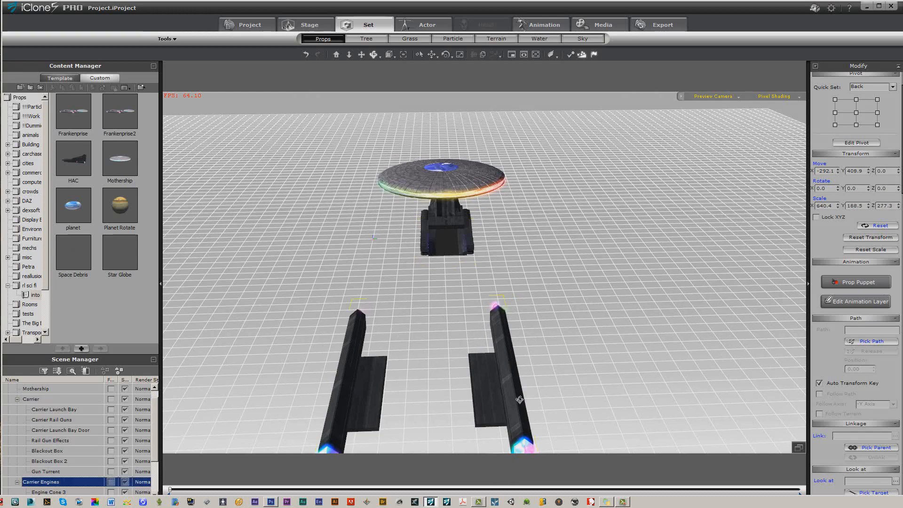
{"action": "left_click", "coordinate": [521, 400]}
{"action": "left_click", "coordinate": [433, 55]}
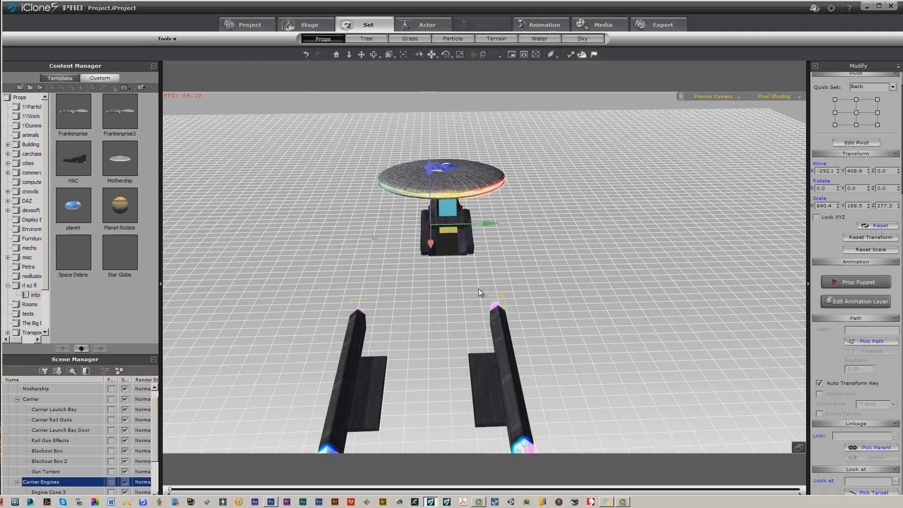
{"action": "left_click_drag", "start_coordinate": [465, 234], "coordinate": [425, 178]}
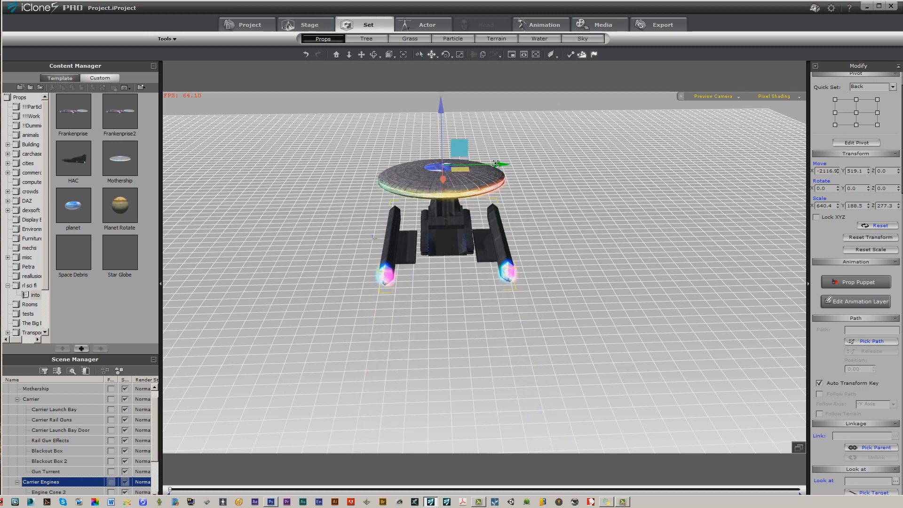
{"action": "left_click_drag", "start_coordinate": [499, 164], "coordinate": [499, 164]}
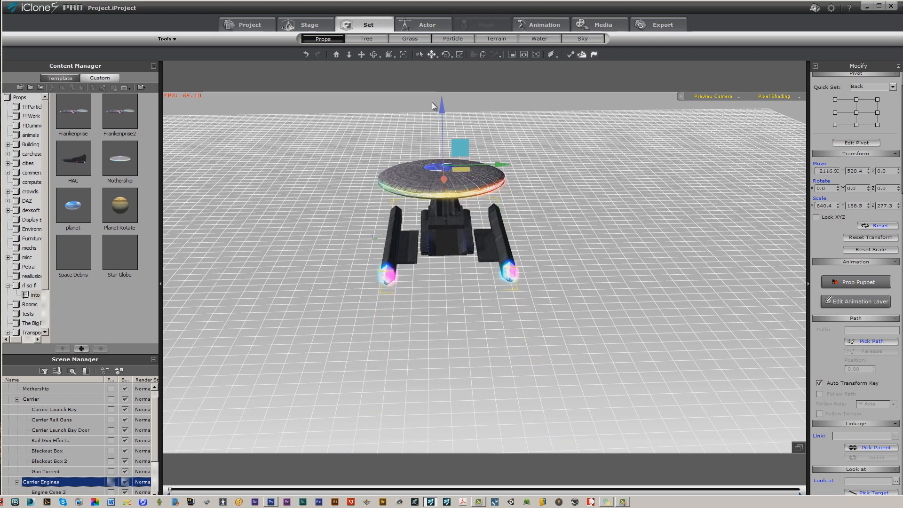
Move the Carrier Engines back from the disc to about X -1891 and Y 536.9.
{"action": "left_click", "coordinate": [376, 54]}
{"action": "left_click_drag", "start_coordinate": [475, 306], "coordinate": [601, 227]}
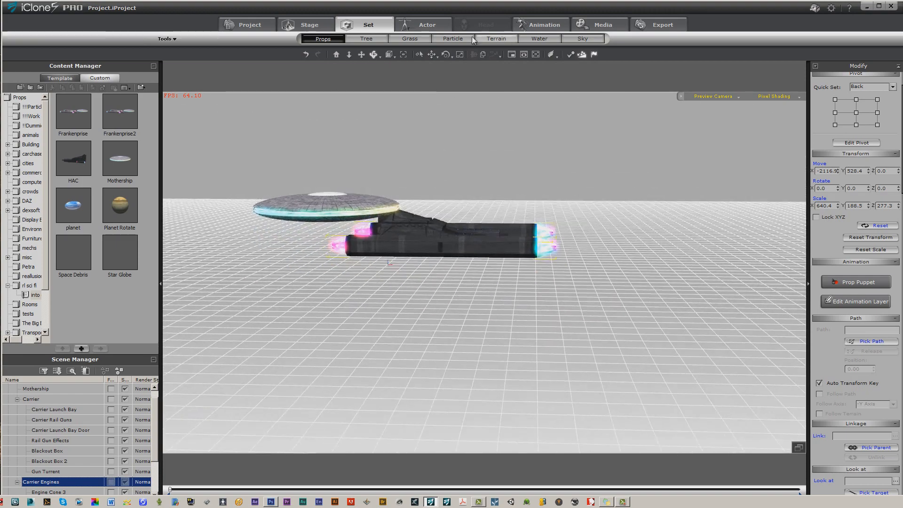
{"action": "left_click", "coordinate": [432, 55]}
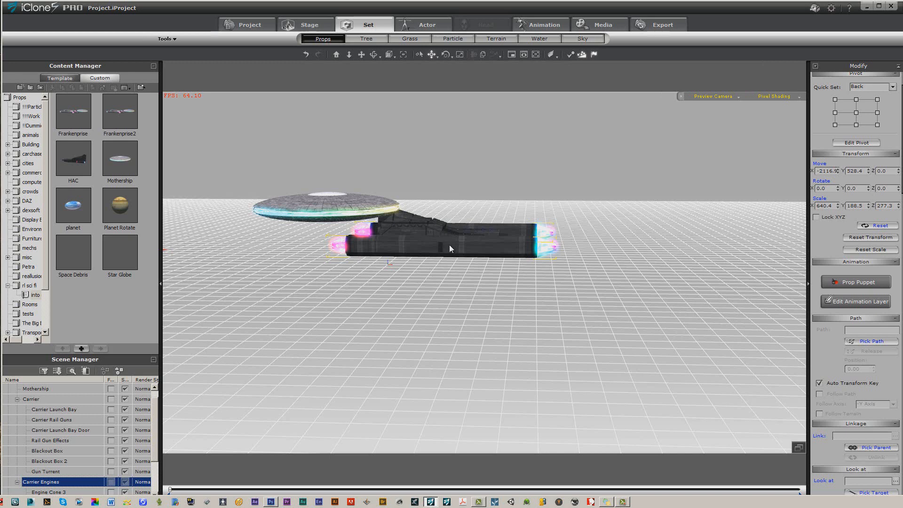
{"action": "left_click", "coordinate": [431, 55]}
{"action": "left_click_drag", "start_coordinate": [469, 244], "coordinate": [577, 270]}
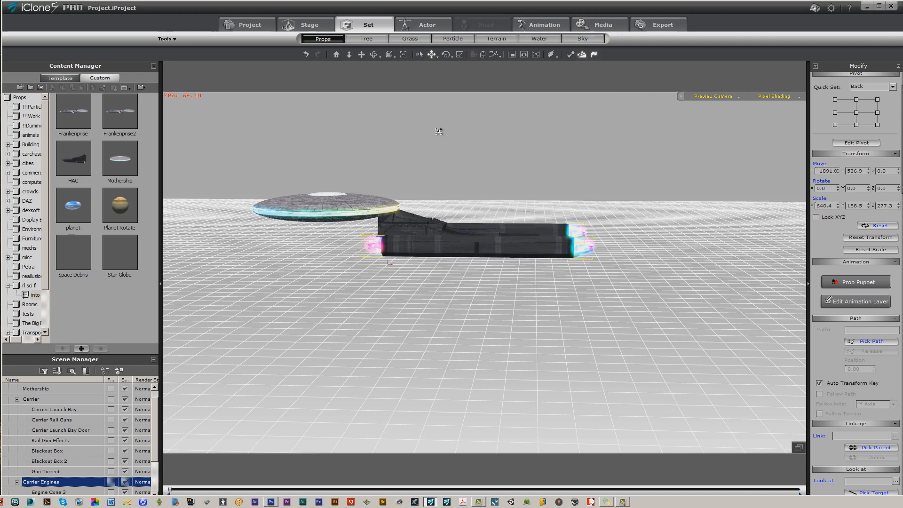
Nudge the Carrier Engines to about X -1893 and Y 530.9 to even their spacing around the hull.
{"action": "left_click", "coordinate": [371, 58]}
{"action": "left_click_drag", "start_coordinate": [453, 158], "coordinate": [469, 320]}
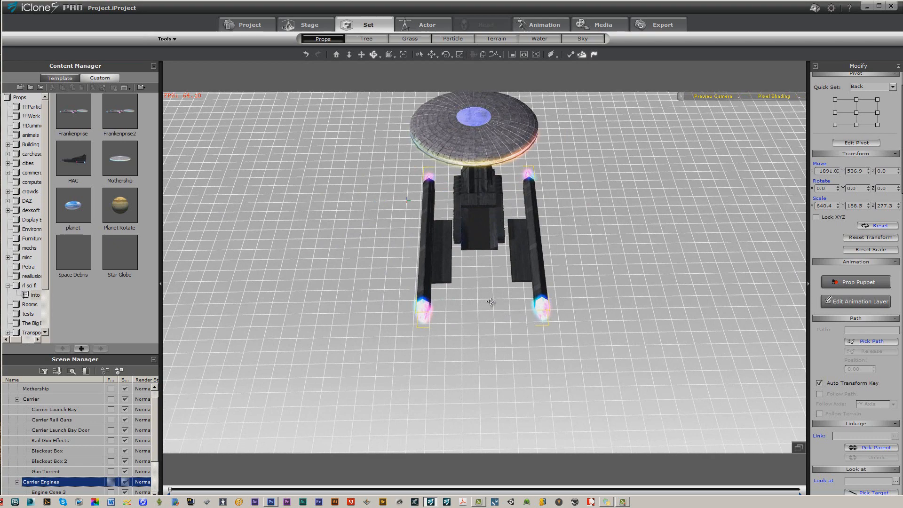
{"action": "left_click", "coordinate": [431, 55]}
{"action": "left_click_drag", "start_coordinate": [495, 290], "coordinate": [493, 290]}
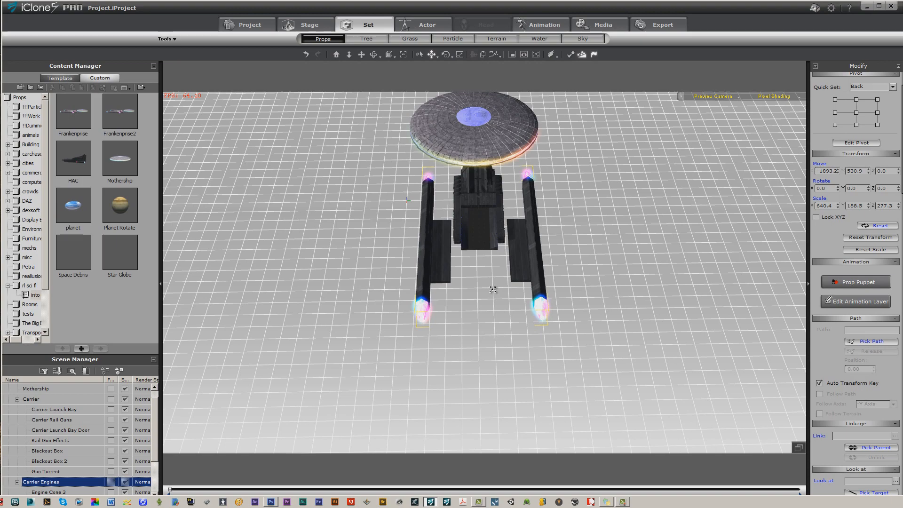
Add the Arc_001 block from the template 3D blocks to the scene between the two engines.
{"action": "left_click", "coordinate": [374, 55]}
{"action": "left_click_drag", "start_coordinate": [386, 184], "coordinate": [535, 310]}
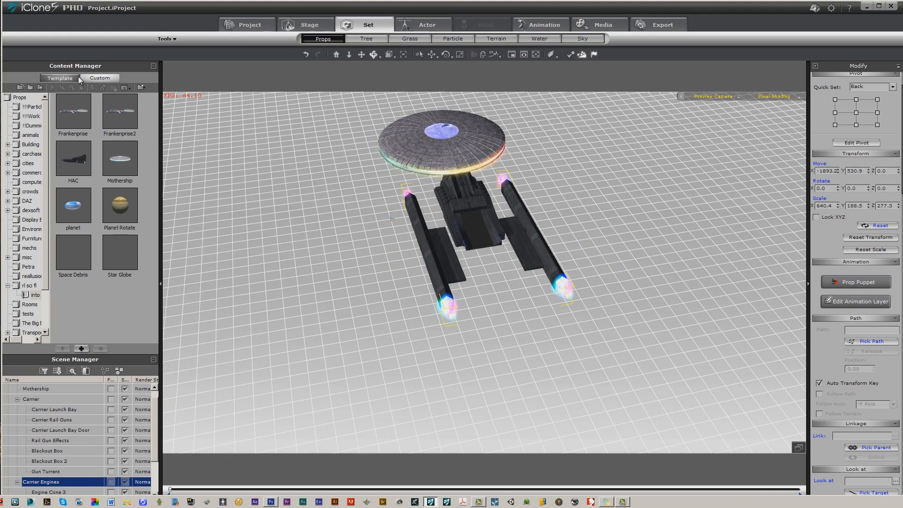
{"action": "left_click", "coordinate": [59, 78]}
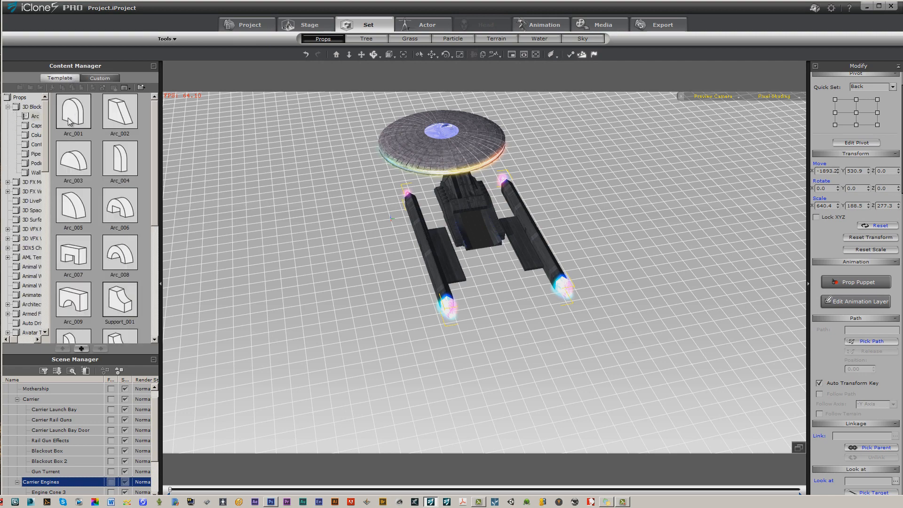
{"action": "left_click_drag", "start_coordinate": [70, 115], "coordinate": [487, 278]}
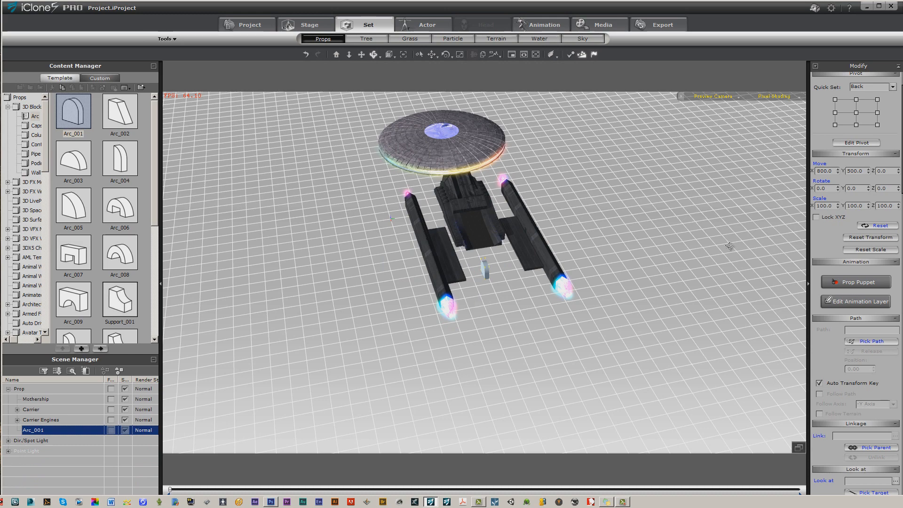
Scale the Arc_001 block to X 466.5, Y 940.5 and Z 128.8.
{"action": "double_click", "coordinate": [831, 205]}
{"action": "type", "text": "466.5"}
{"action": "key", "text": "Return"}
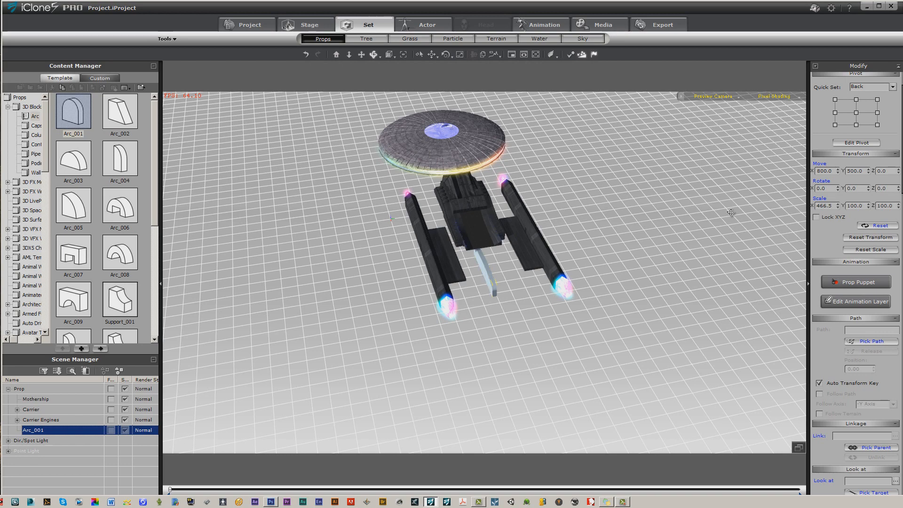
{"action": "left_click", "coordinate": [861, 206]}
{"action": "type", "text": "940.5"}
{"action": "key", "text": "Return"}
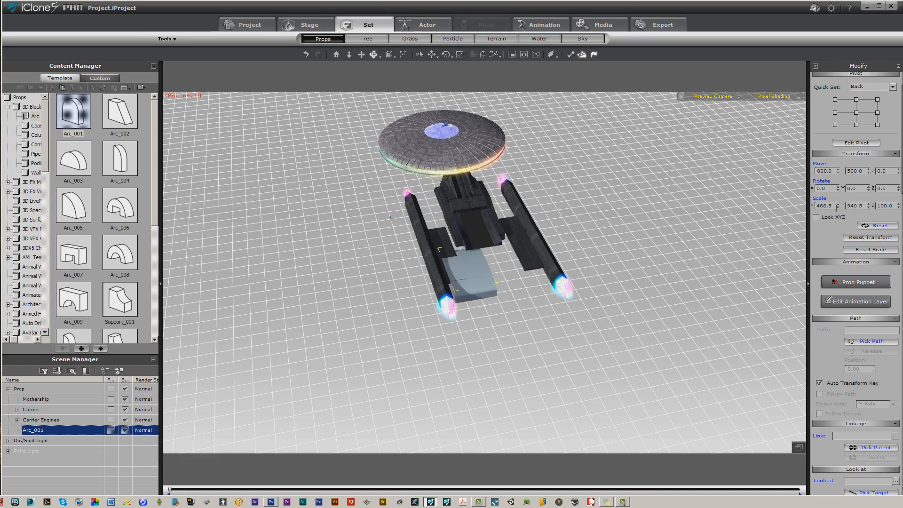
{"action": "double_click", "coordinate": [893, 205]}
{"action": "type", "text": "128.8"}
{"action": "key", "text": "Return"}
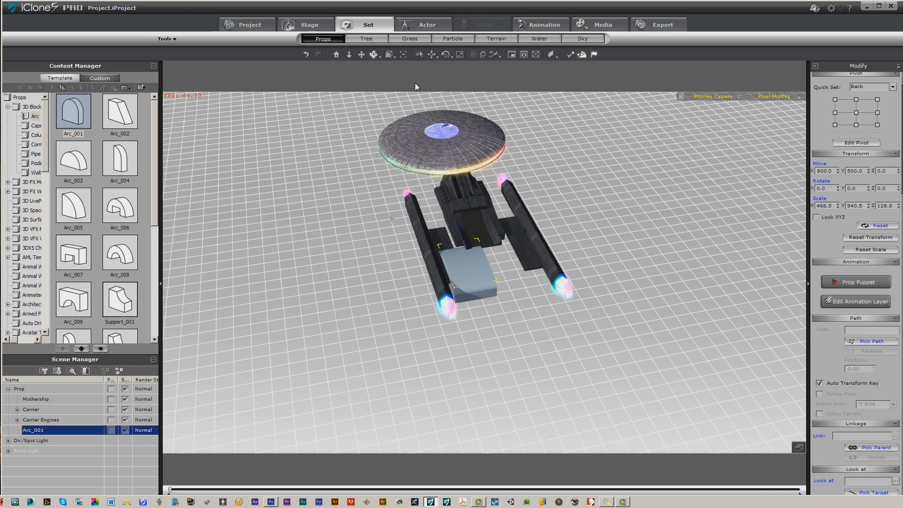
Rotate the Arc_001 block 90 degrees about the Z axis.
{"action": "left_click", "coordinate": [446, 55]}
{"action": "left_click_drag", "start_coordinate": [484, 272], "coordinate": [534, 277]}
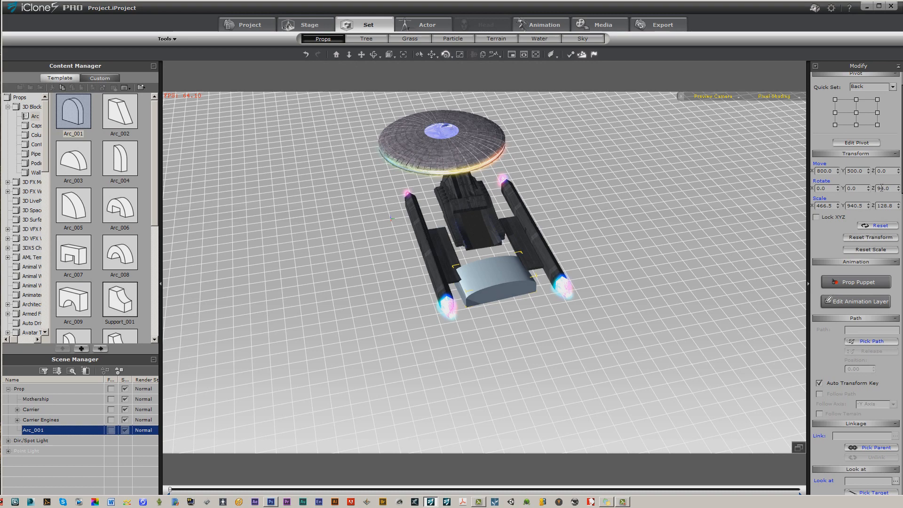
{"action": "key", "text": "Return"}
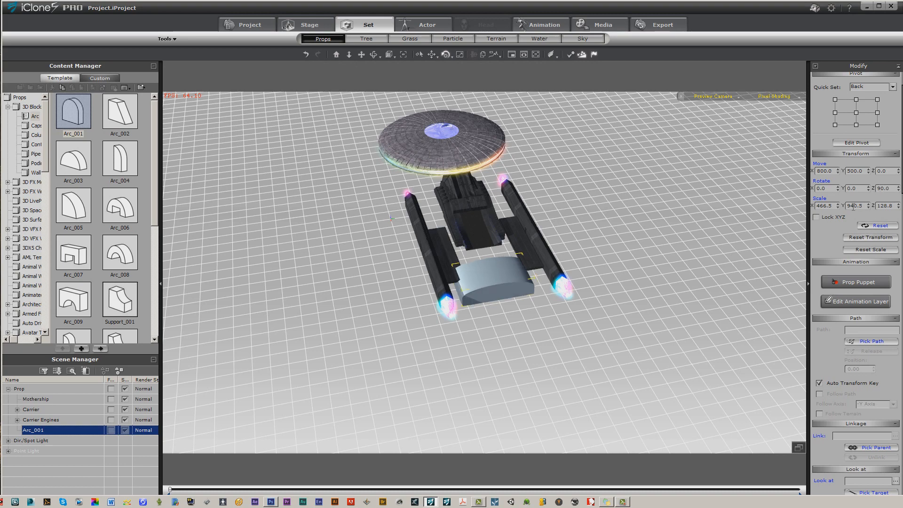
Move the Arc_001 block forward and up onto the Carrier hull's rear, at about X 403.9 and Z 57.6.
{"action": "left_click", "coordinate": [431, 54]}
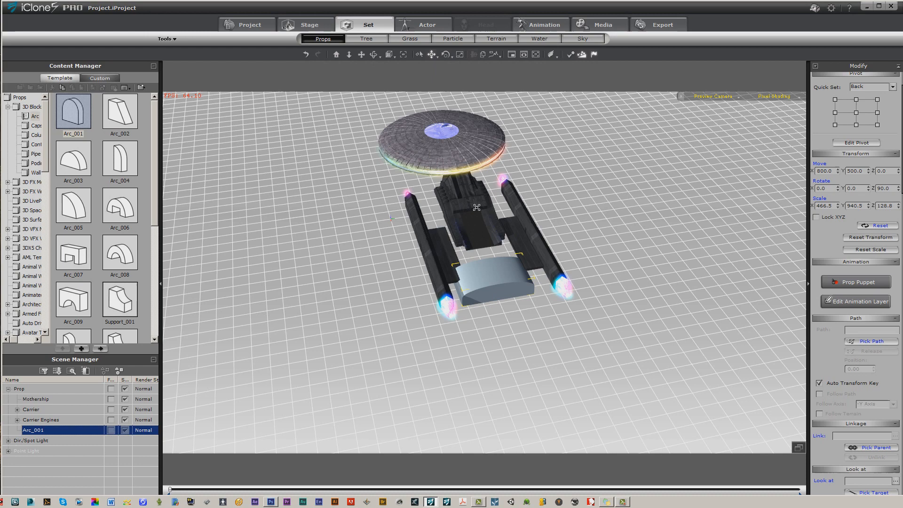
{"action": "left_click", "coordinate": [492, 270]}
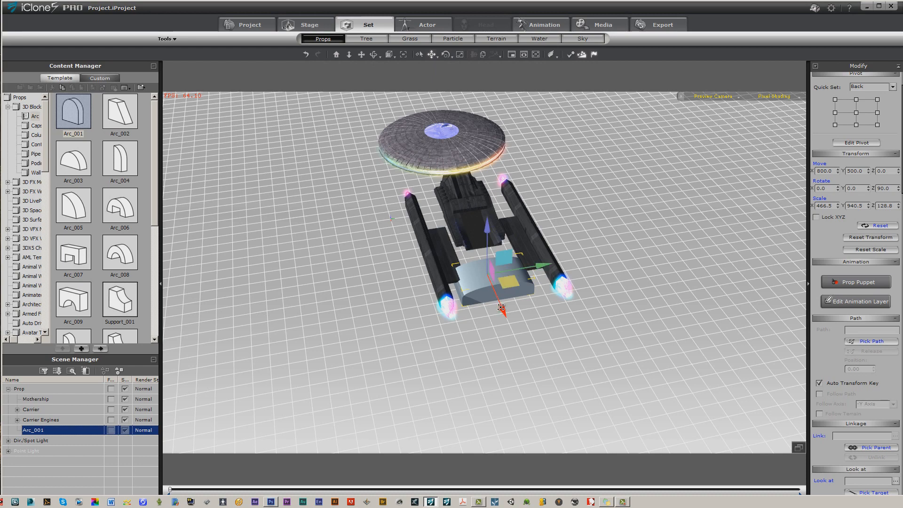
{"action": "left_click_drag", "start_coordinate": [500, 307], "coordinate": [497, 280]}
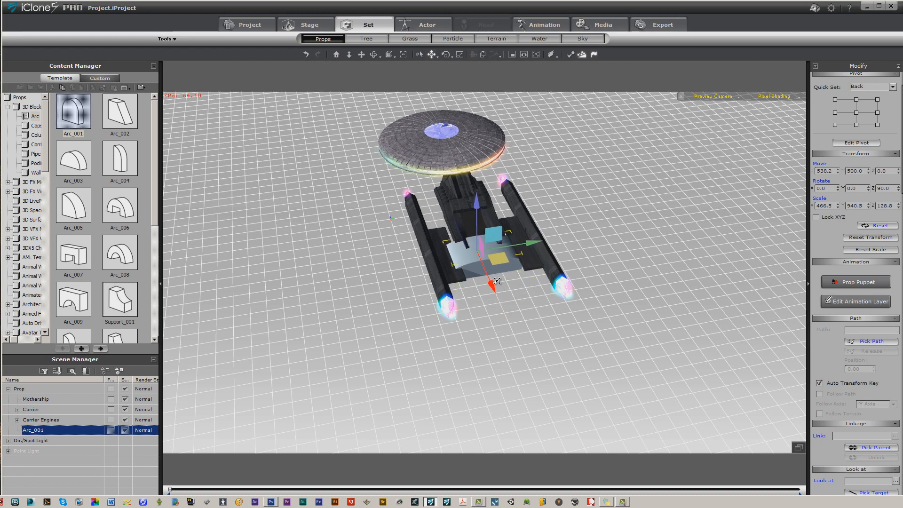
{"action": "left_click_drag", "start_coordinate": [477, 206], "coordinate": [476, 197]}
{"action": "left_click_drag", "start_coordinate": [491, 275], "coordinate": [487, 265]}
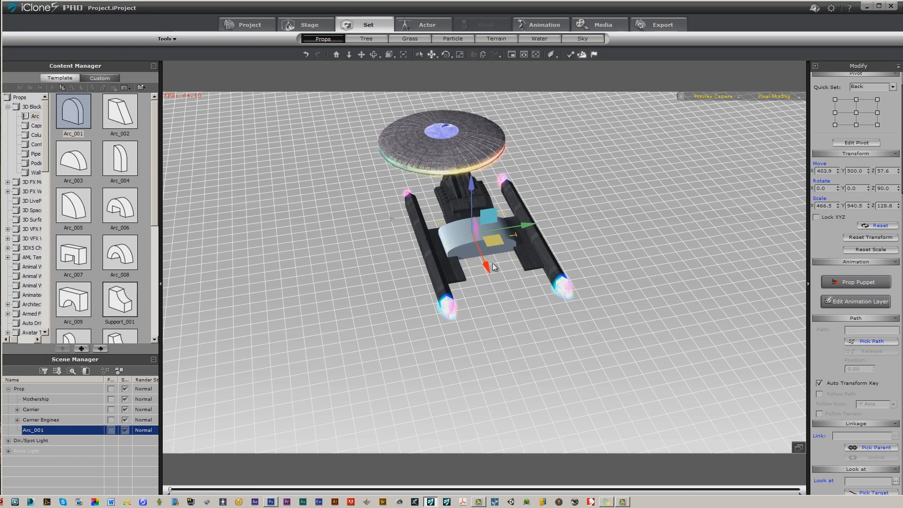
Shift the Carrier Engines rearward to about X -1815.9.
{"action": "left_click", "coordinate": [453, 275]}
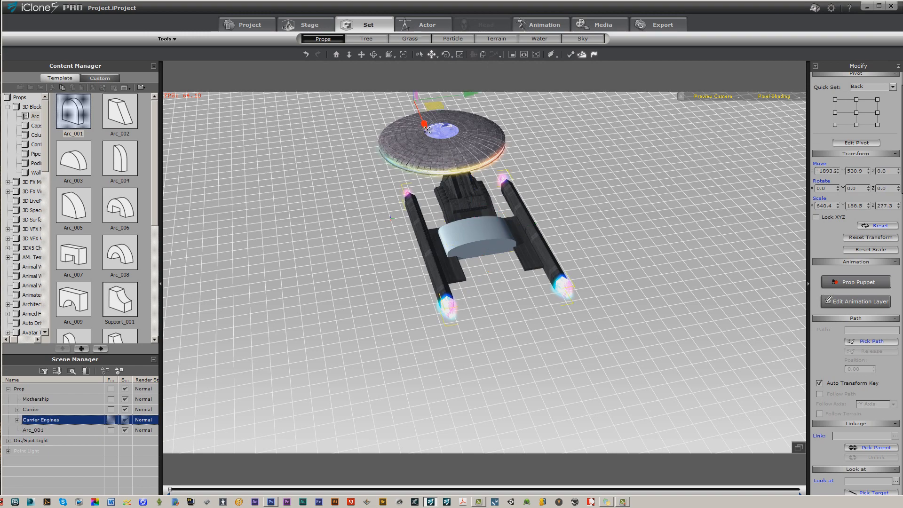
{"action": "left_click_drag", "start_coordinate": [427, 129], "coordinate": [426, 131]}
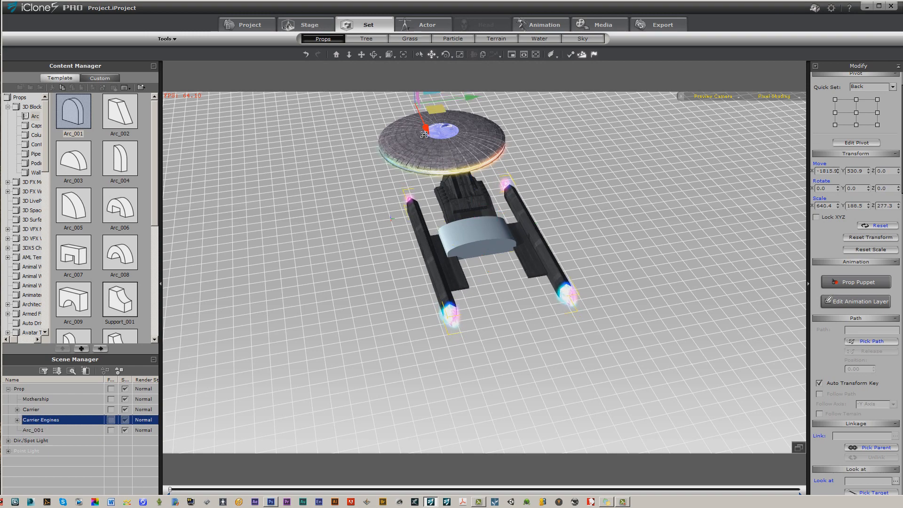
Pick the Hull material from the surface of the Mothership disc.
{"action": "left_click", "coordinate": [375, 54]}
{"action": "left_click_drag", "start_coordinate": [451, 169], "coordinate": [446, 259]}
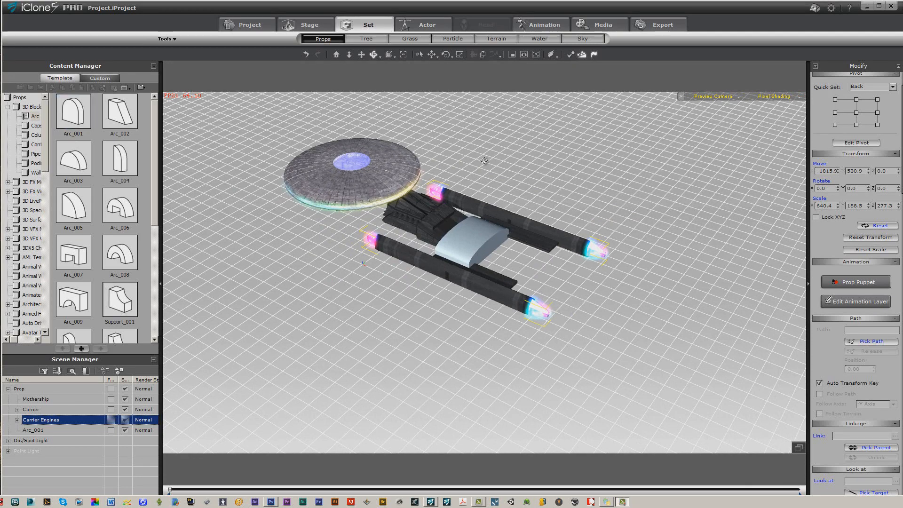
{"action": "left_click", "coordinate": [375, 190]}
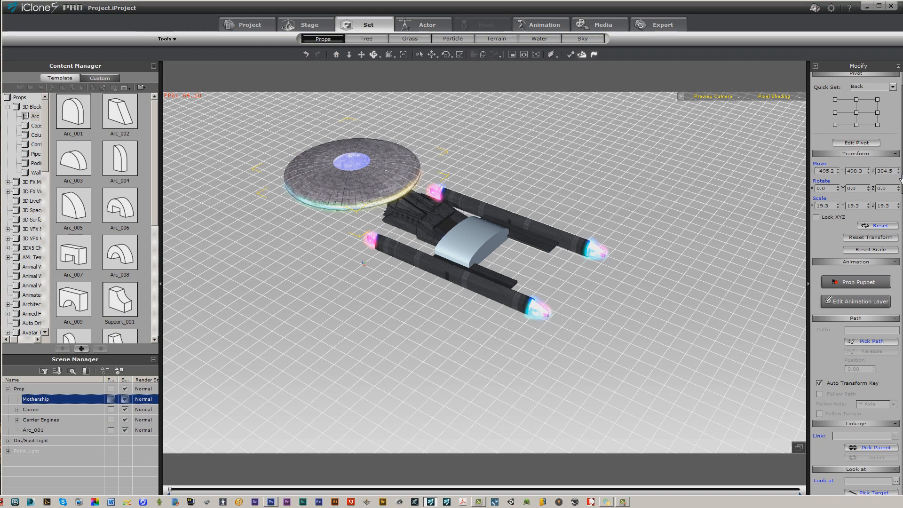
{"action": "scroll", "coordinate": [890, 309], "scroll_direction": "down", "scroll_amount": 10}
{"action": "scroll", "coordinate": [890, 309], "scroll_direction": "down", "scroll_amount": 10}
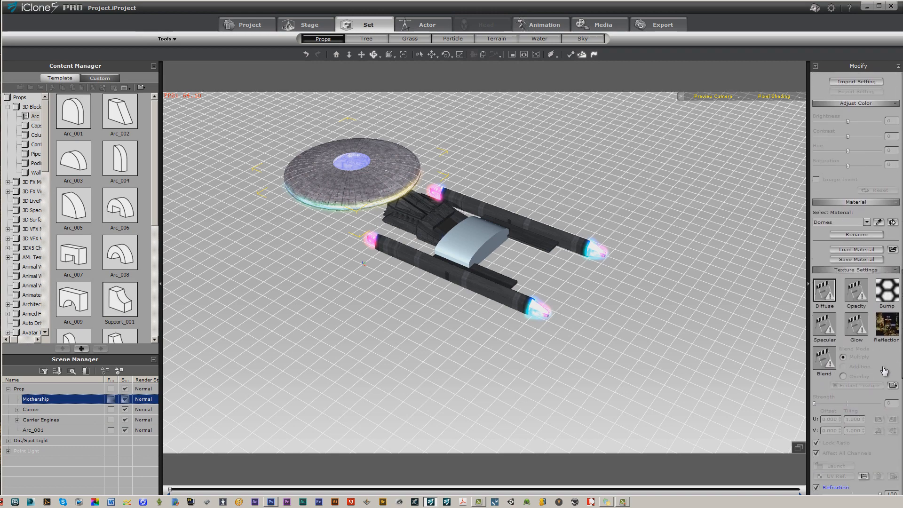
{"action": "left_click", "coordinate": [878, 222]}
{"action": "left_click", "coordinate": [412, 164]}
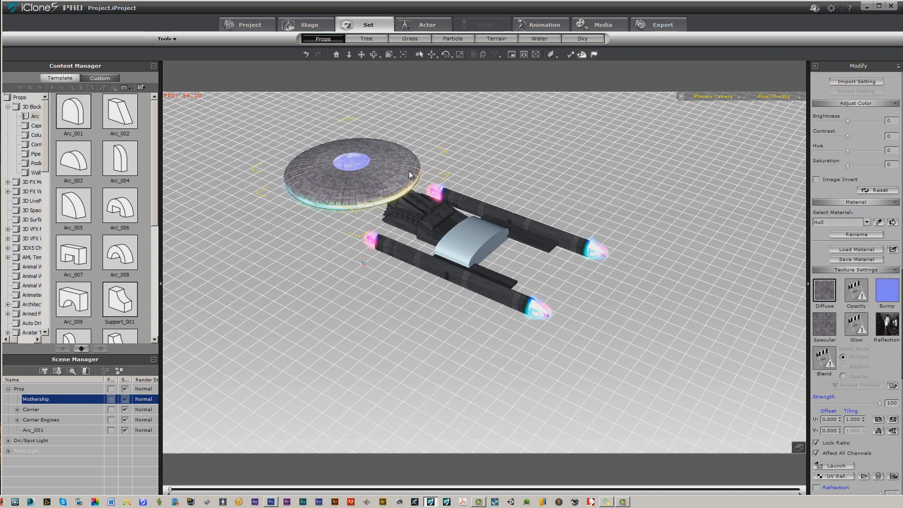
Apply the Mothership's Hull material to the Arc_001 block, the Carrier hull and the Carrier Engines.
{"action": "left_click", "coordinate": [892, 223]}
{"action": "left_click", "coordinate": [481, 229]}
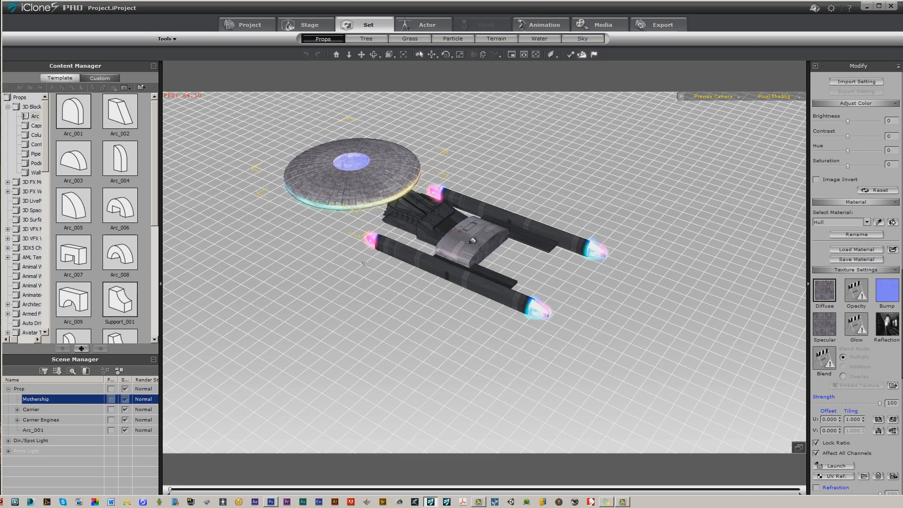
{"action": "left_click", "coordinate": [427, 243]}
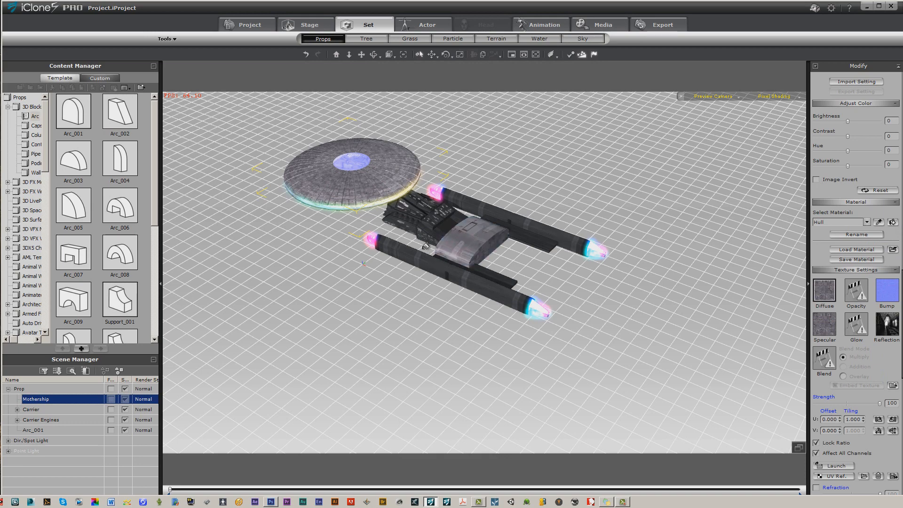
{"action": "left_click", "coordinate": [460, 215]}
{"action": "left_click", "coordinate": [516, 309]}
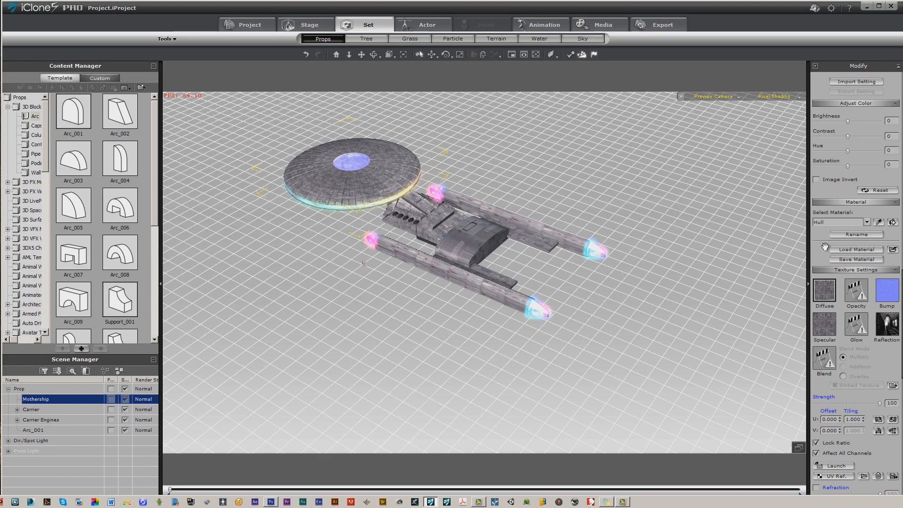
Set the Arc_001 block's texture tiling to 10 with the ratio locked.
{"action": "left_click", "coordinate": [478, 245]}
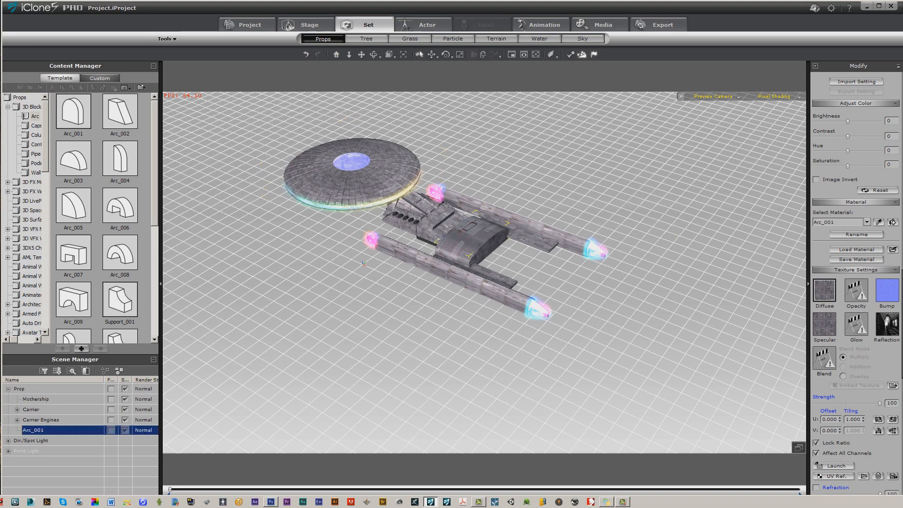
{"action": "scroll", "coordinate": [868, 313], "scroll_direction": "down", "scroll_amount": 3}
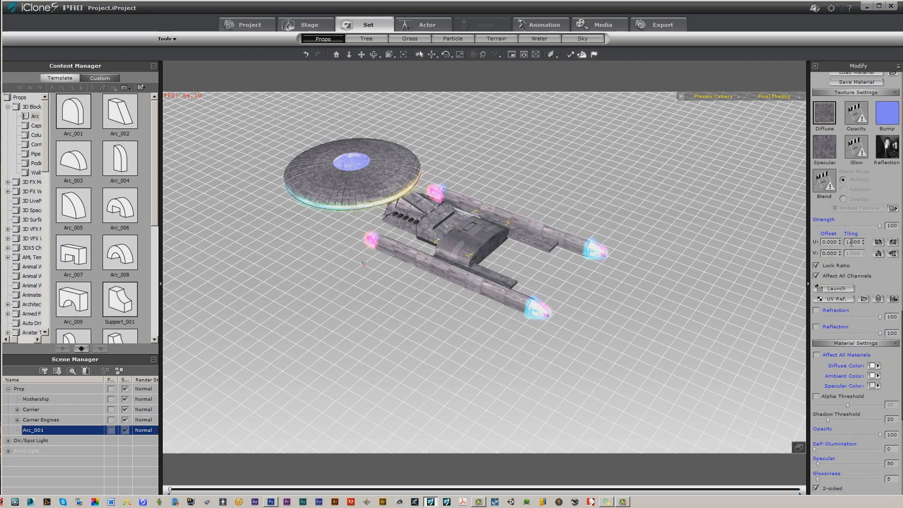
{"action": "type", "text": "0"}
{"action": "key", "text": "Return"}
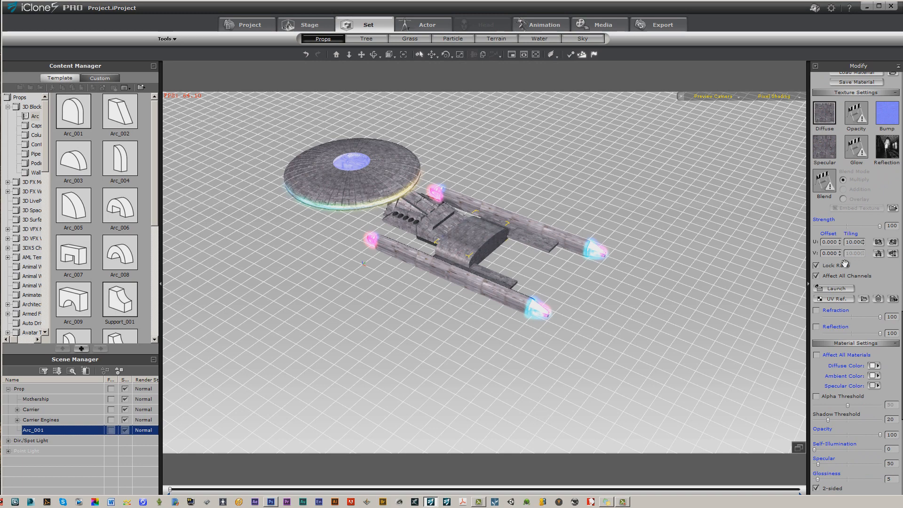
Collapse the Content Manager to give the scene object list more room.
{"action": "left_click", "coordinate": [373, 55]}
{"action": "left_click_drag", "start_coordinate": [438, 260], "coordinate": [414, 312]}
{"action": "left_click", "coordinate": [154, 67]}
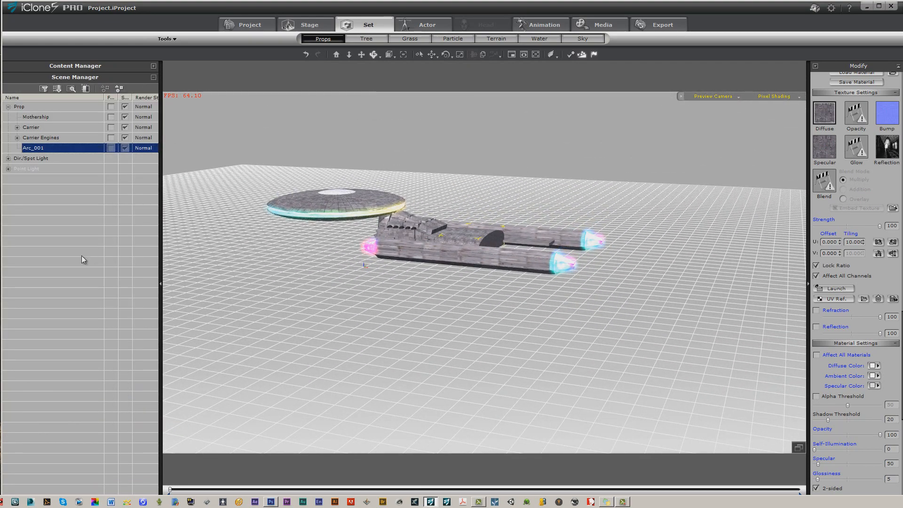
Try to attach the Carrier, Carrier Engines and Arc_001 to the Mothership together as one selection.
{"action": "left_click", "coordinate": [37, 128]}
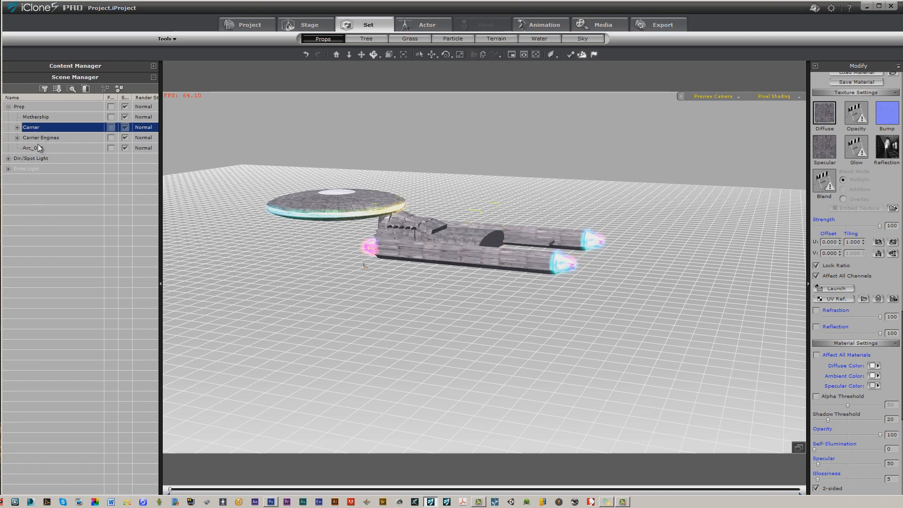
{"action": "left_click", "coordinate": [17, 127]}
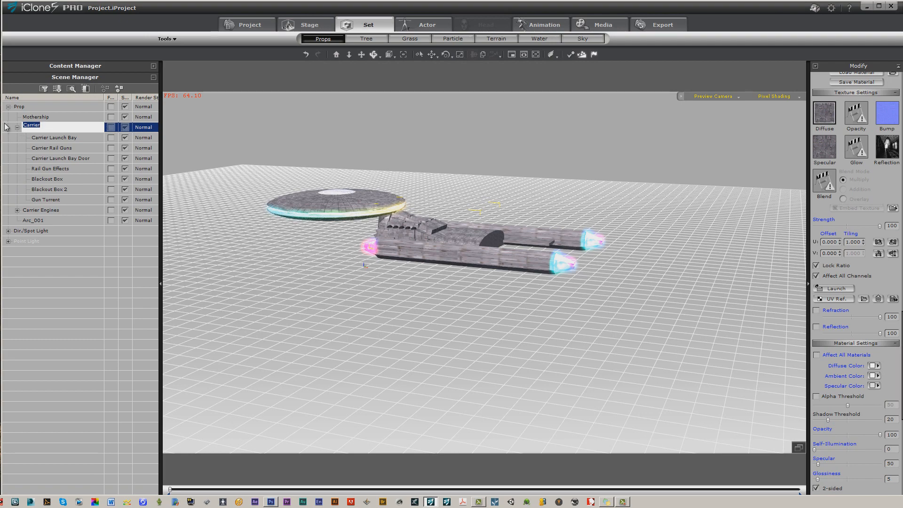
{"action": "left_click", "coordinate": [17, 127]}
{"action": "left_click", "coordinate": [35, 148]}
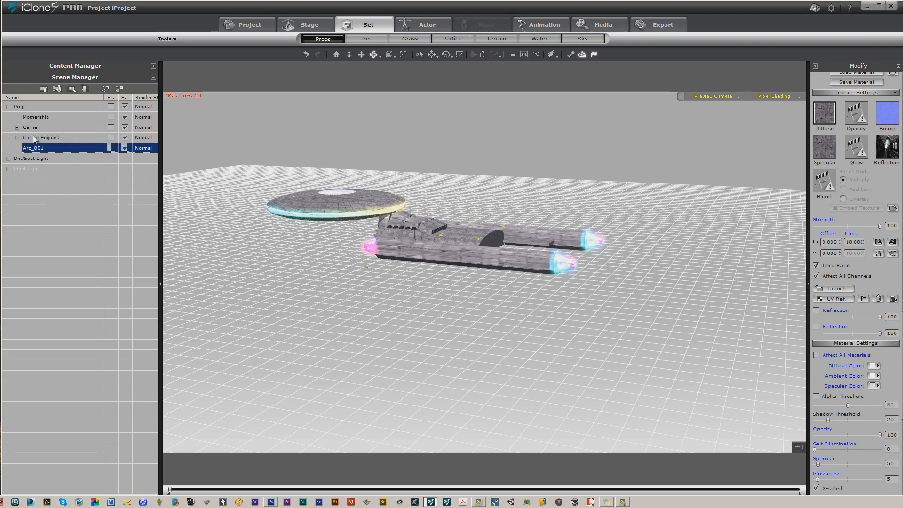
{"action": "left_click", "coordinate": [33, 127]}
{"action": "left_click", "coordinate": [32, 149], "text": "shift"}
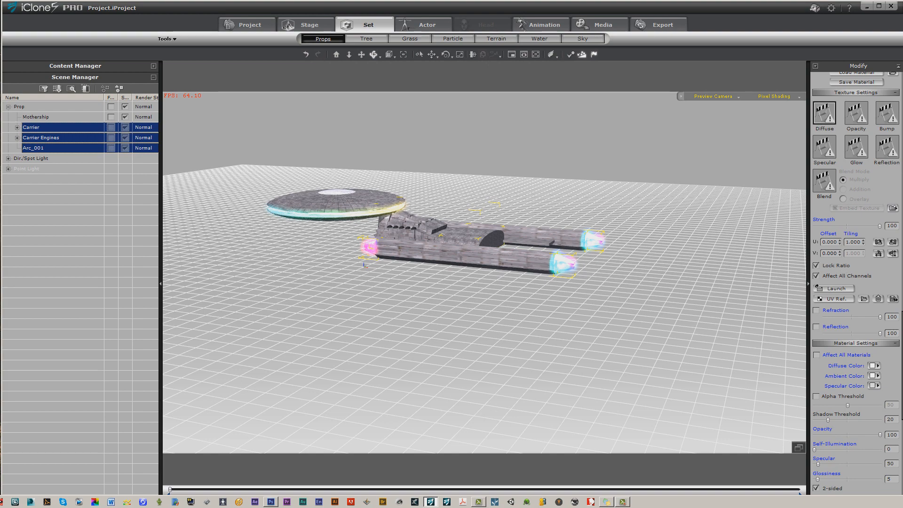
{"action": "scroll", "coordinate": [856, 282], "scroll_direction": "down", "scroll_amount": 15}
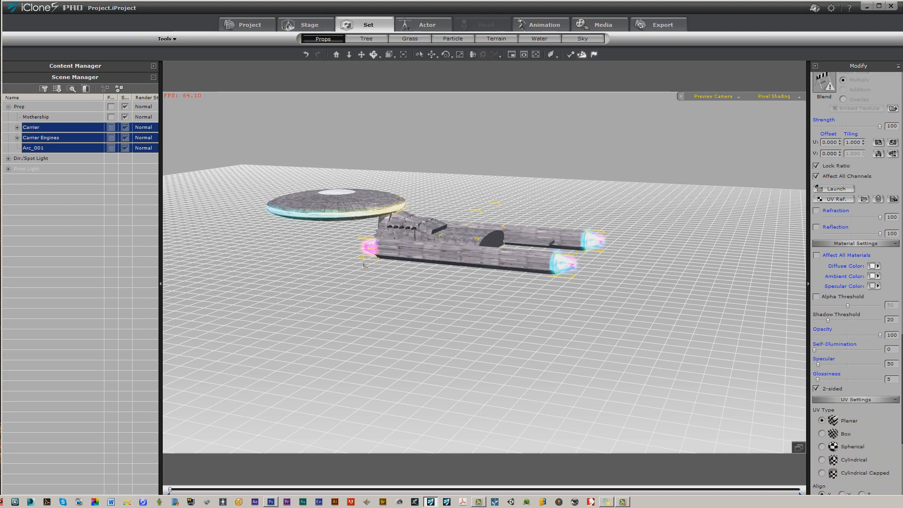
{"action": "scroll", "coordinate": [900, 252], "scroll_direction": "up", "scroll_amount": 10}
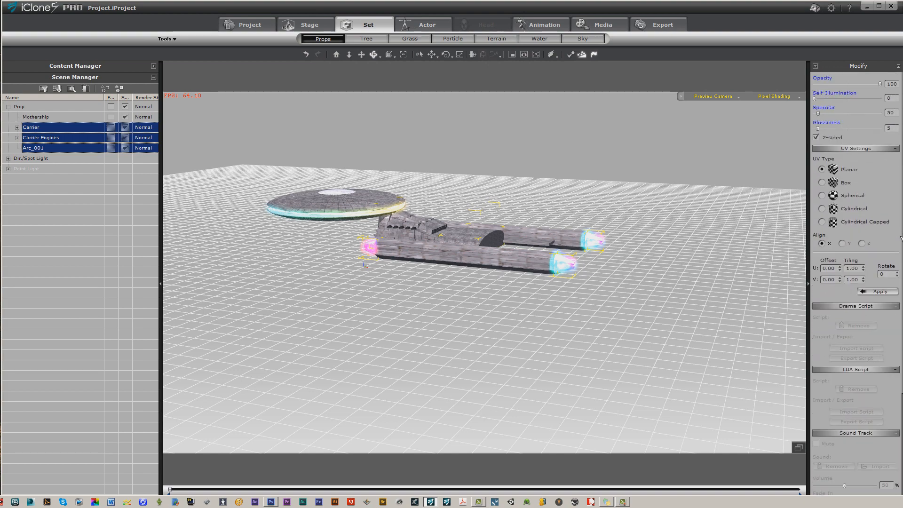
{"action": "scroll", "coordinate": [899, 88], "scroll_direction": "up", "scroll_amount": 3}
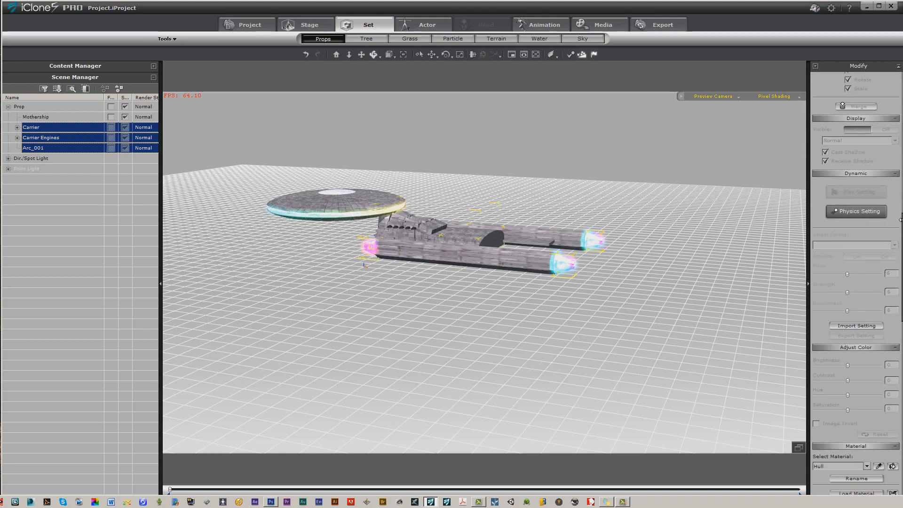
{"action": "scroll", "coordinate": [893, 263], "scroll_direction": "up", "scroll_amount": 7}
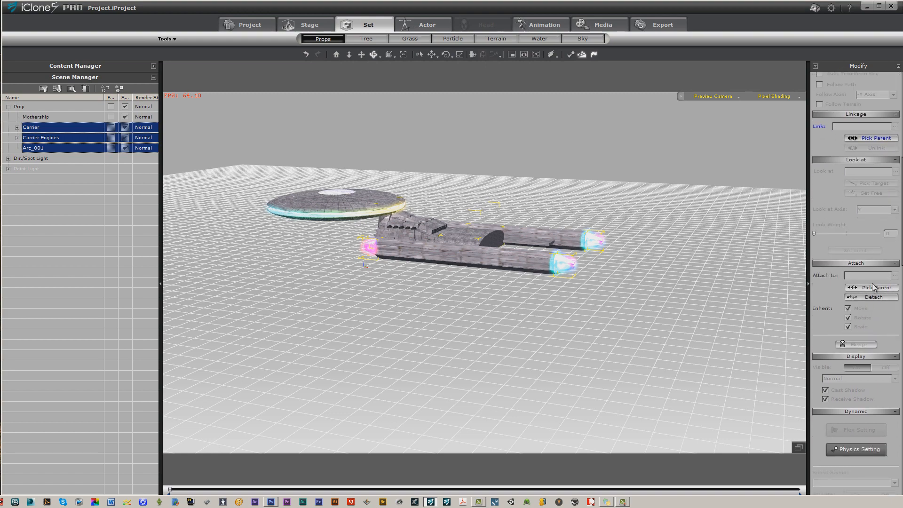
{"action": "left_click", "coordinate": [874, 287]}
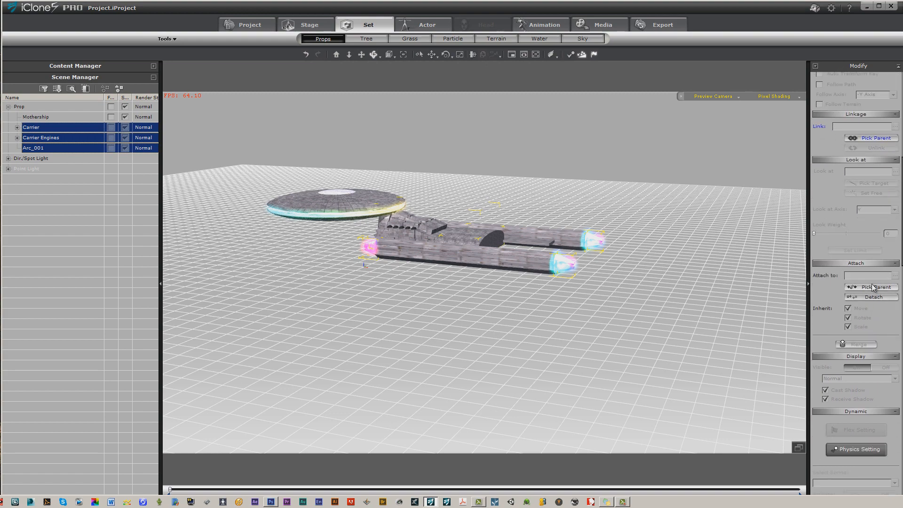
{"action": "left_click", "coordinate": [44, 117]}
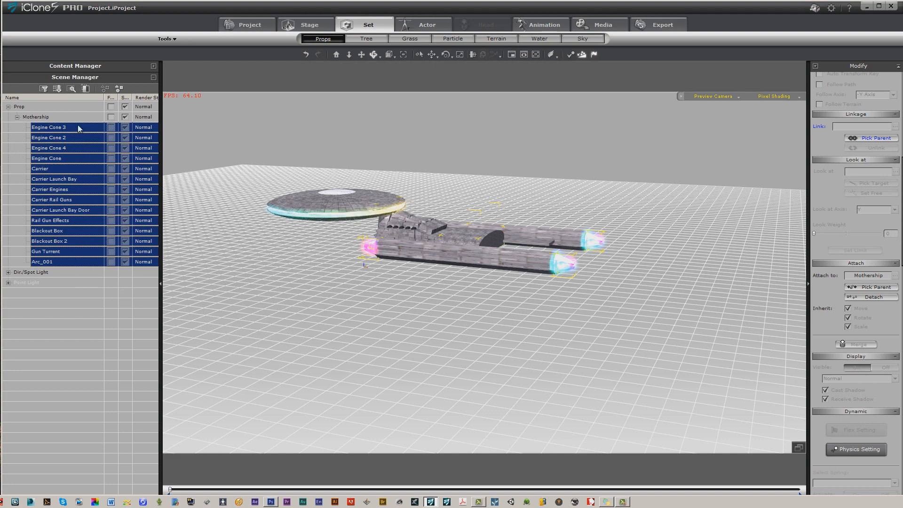
{"action": "key", "text": "ctrl+z"}
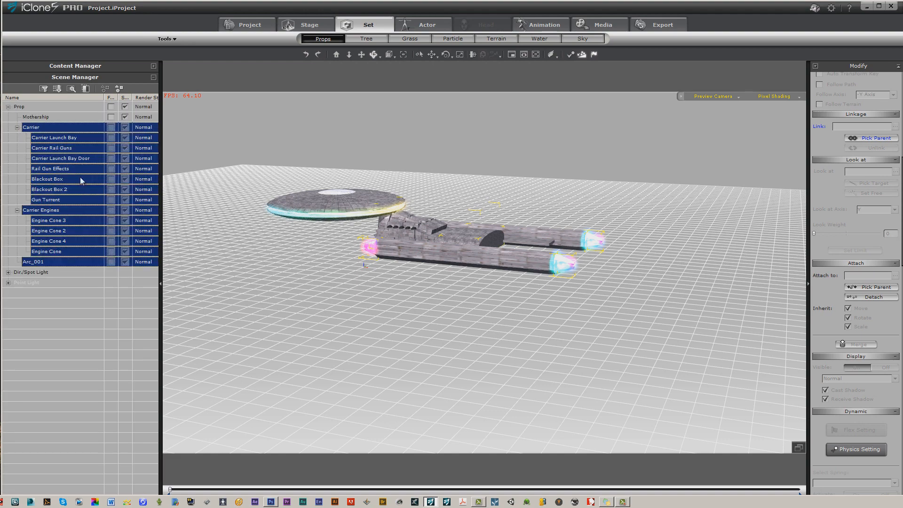
Attach only the Carrier to the Mothership as its parent, keeping the Carrier's own sub-parts grouped under it.
{"action": "left_click", "coordinate": [16, 127]}
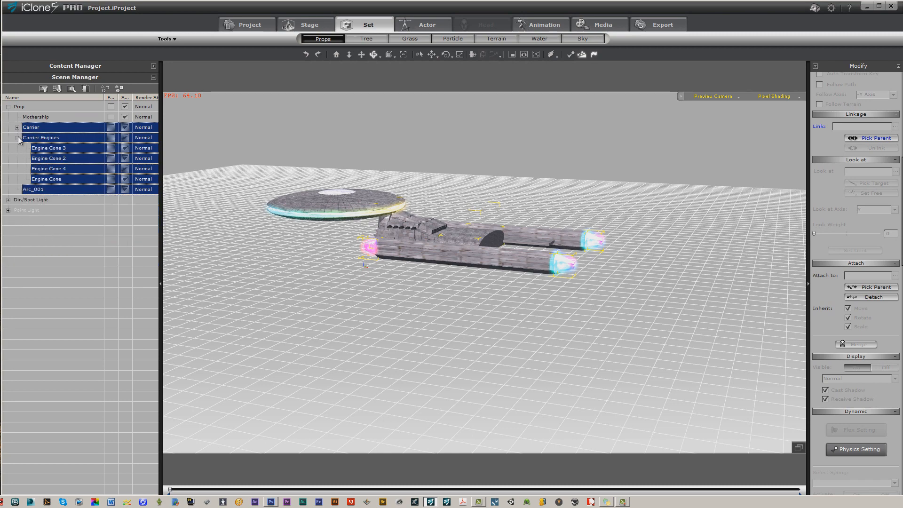
{"action": "left_click", "coordinate": [17, 138]}
{"action": "left_click", "coordinate": [42, 131]}
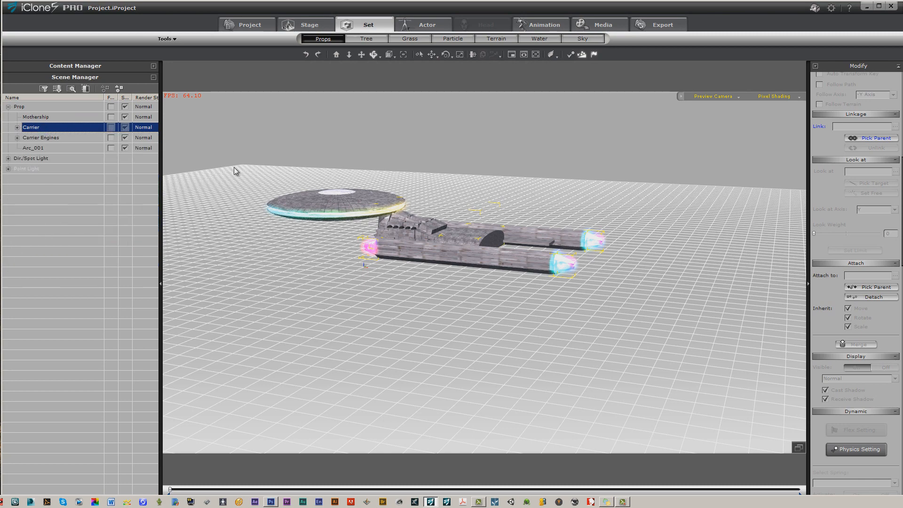
{"action": "left_click", "coordinate": [884, 288]}
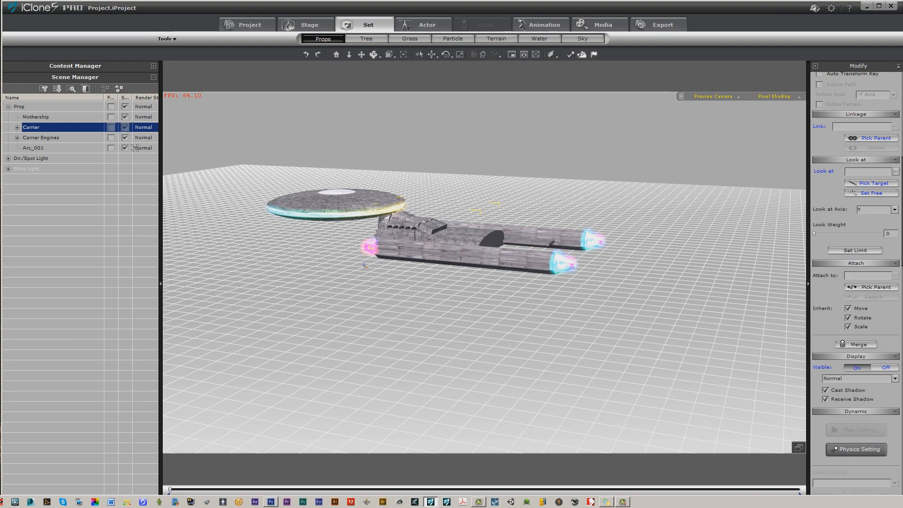
{"action": "left_click", "coordinate": [37, 118]}
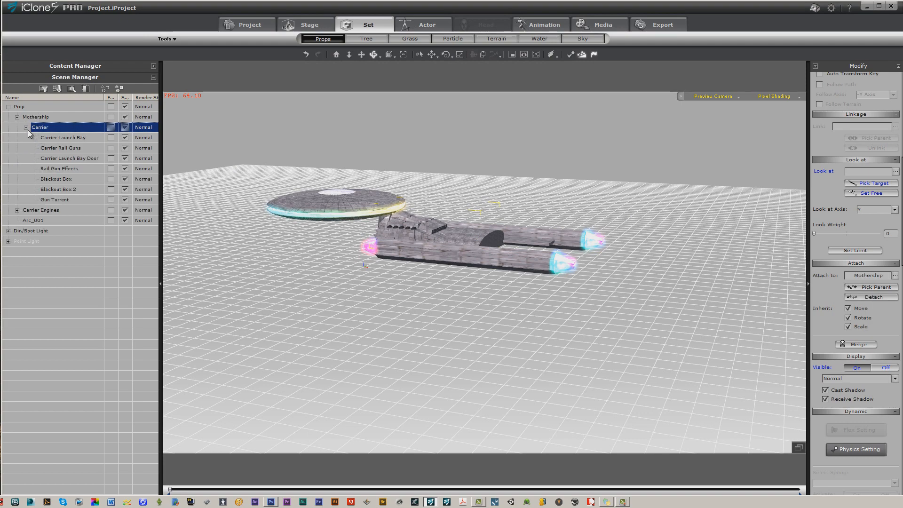
Attach the Carrier Engines to the Mothership as their parent.
{"action": "left_click", "coordinate": [41, 211]}
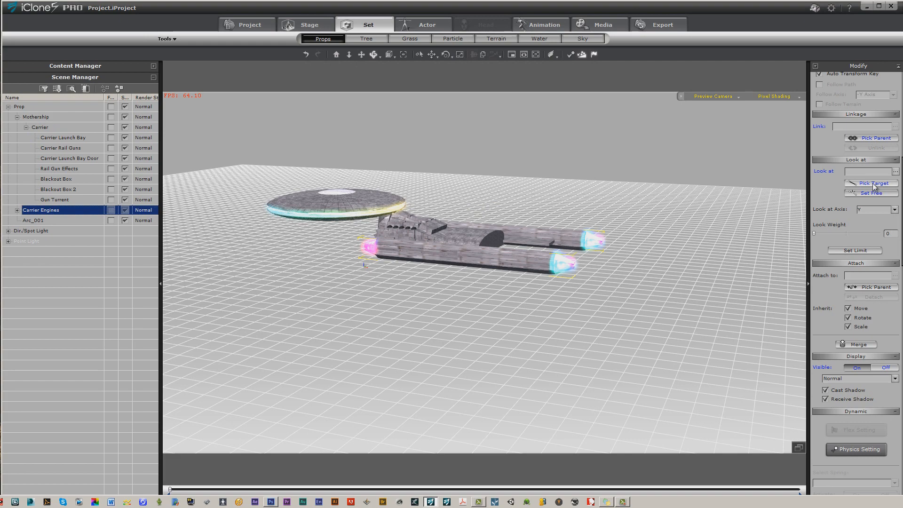
{"action": "left_click", "coordinate": [884, 287]}
{"action": "left_click", "coordinate": [41, 117]}
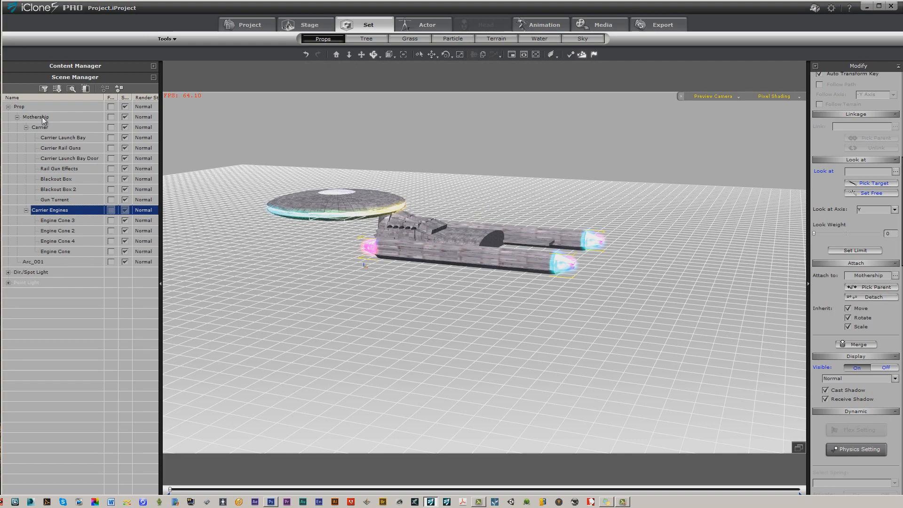
Attach the Arc_001 block to the Mothership and collapse the Mothership's hierarchy.
{"action": "left_click", "coordinate": [37, 262]}
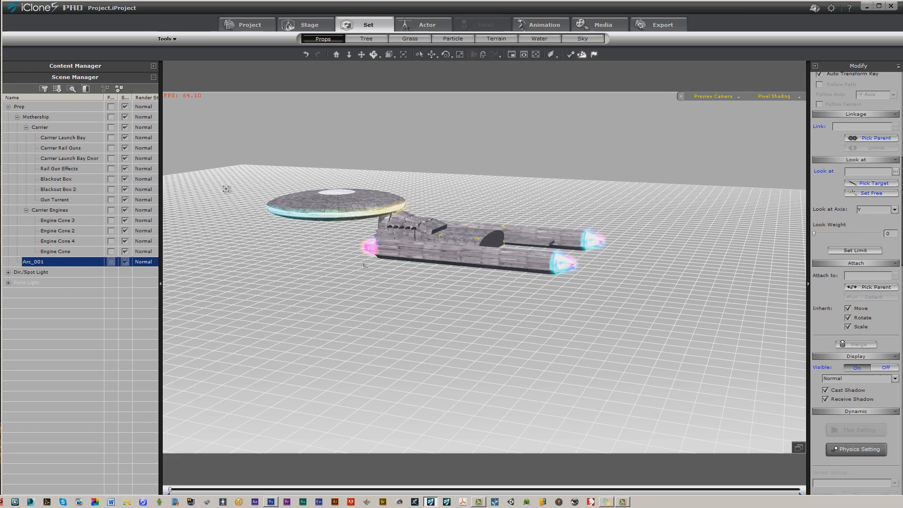
{"action": "left_click", "coordinate": [38, 119]}
{"action": "left_click", "coordinate": [17, 117]}
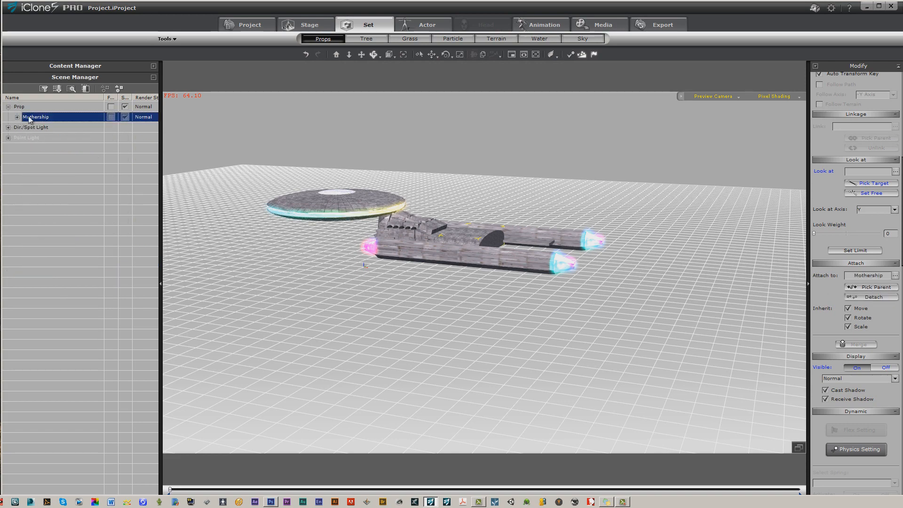
Save the assembled Mothership as a custom prop in the "into" folder under "rl sci fi" and select its new library entry.
{"action": "left_click", "coordinate": [29, 117]}
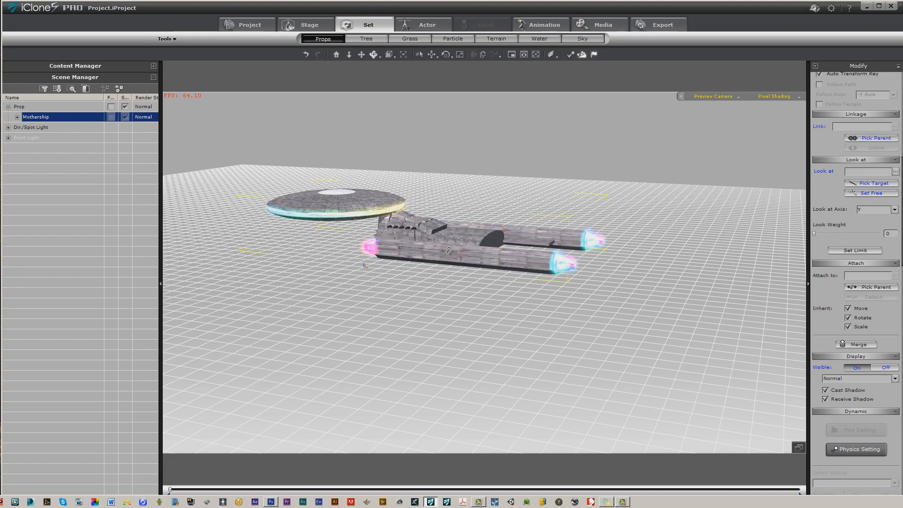
{"action": "left_click", "coordinate": [373, 55]}
{"action": "left_click_drag", "start_coordinate": [403, 202], "coordinate": [501, 364]}
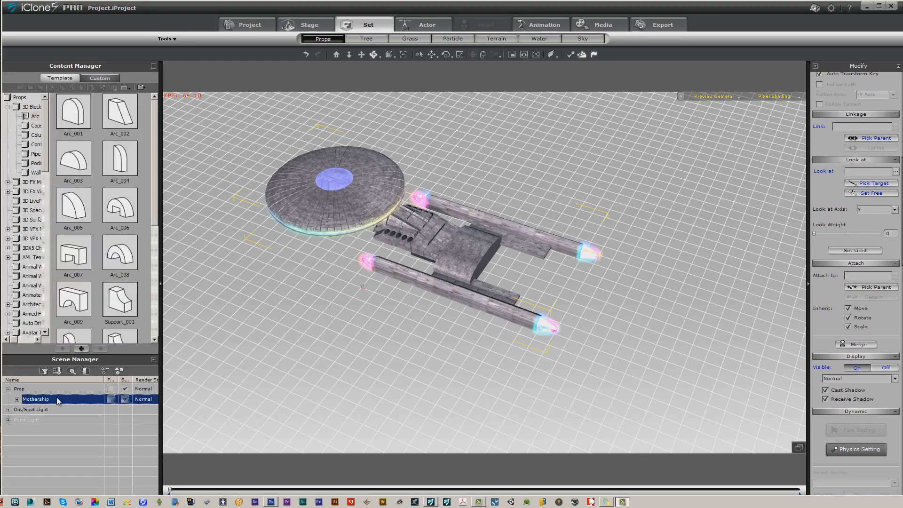
{"action": "left_click", "coordinate": [102, 79]}
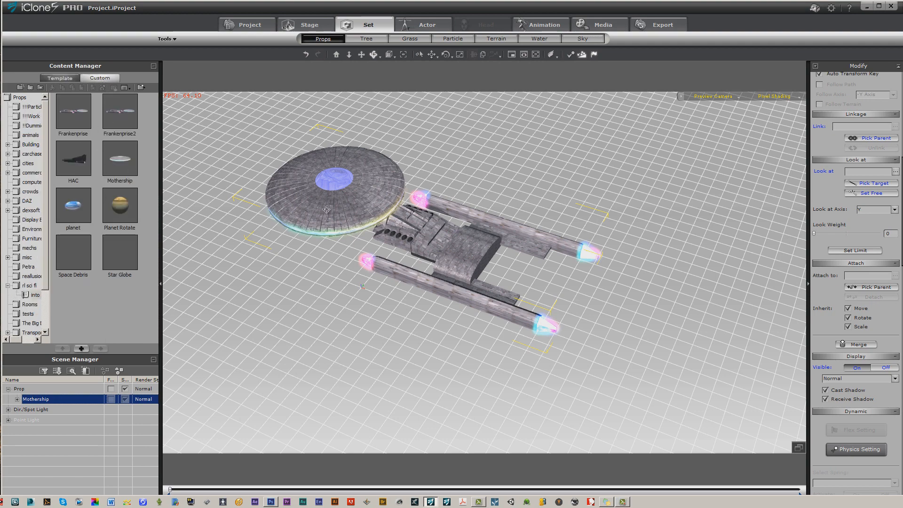
{"action": "left_click", "coordinate": [32, 295]}
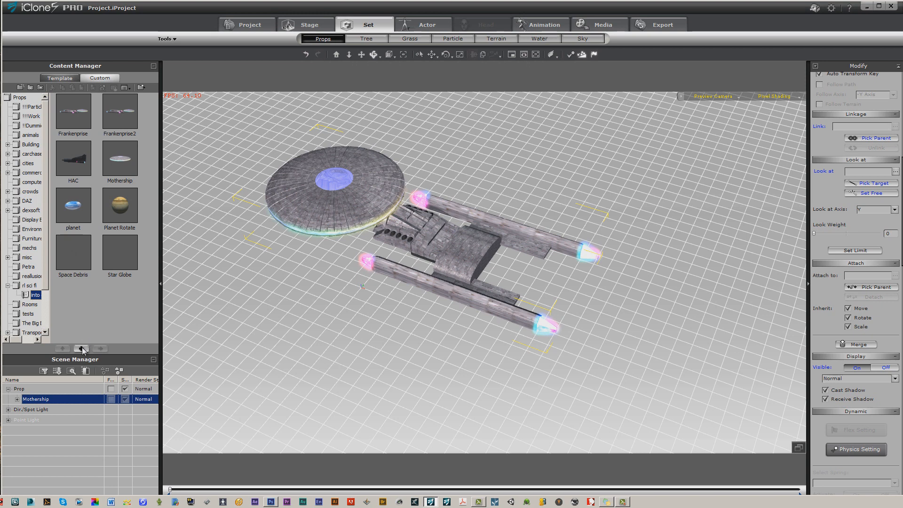
{"action": "left_click", "coordinate": [345, 197]}
{"action": "left_click", "coordinate": [81, 348]}
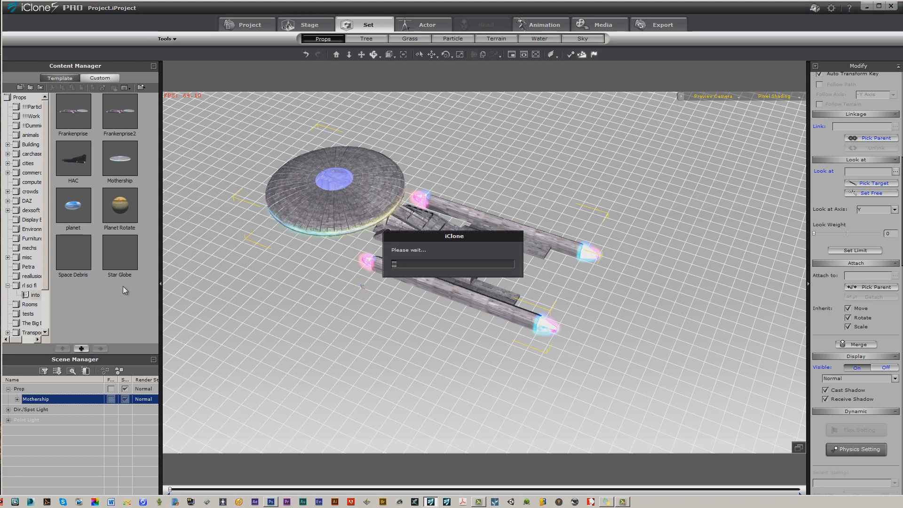
{"action": "left_click", "coordinate": [121, 309]}
{"action": "left_click", "coordinate": [75, 260]}
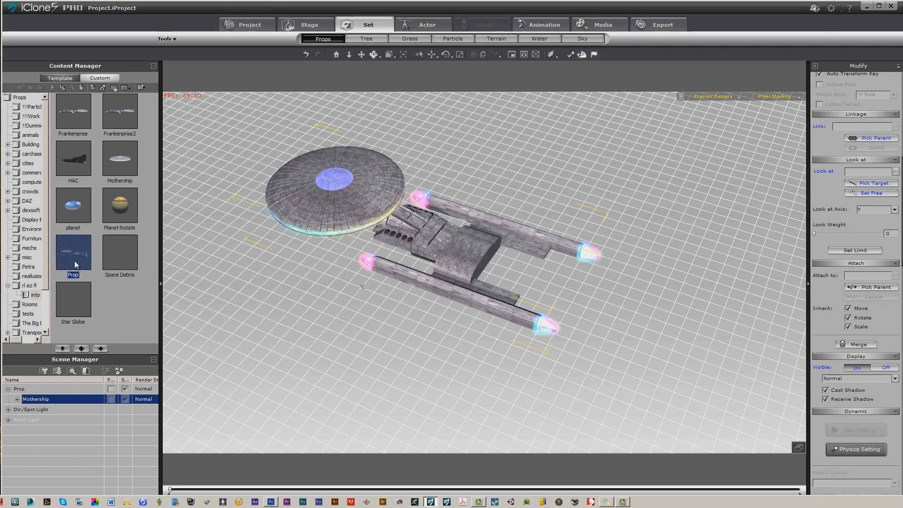